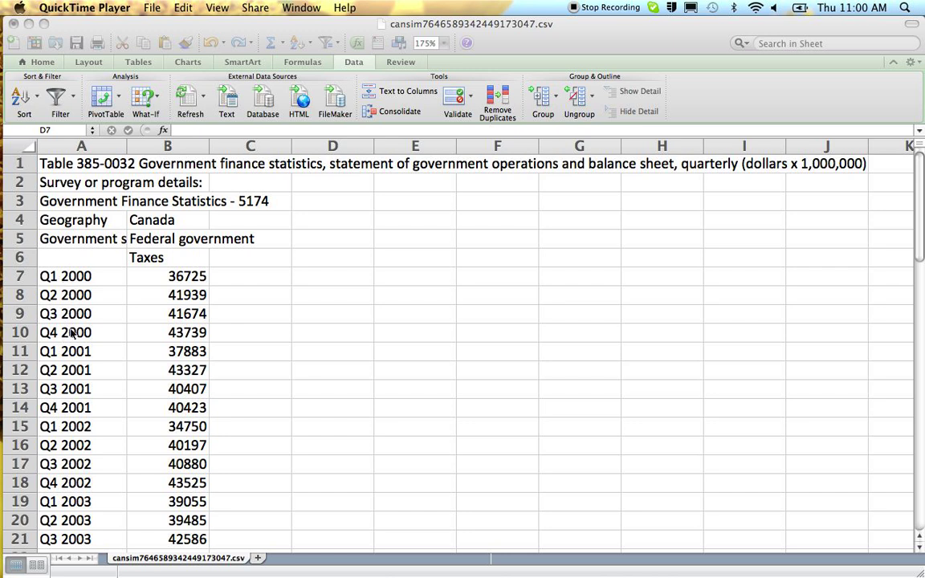
# - Bring the Excel window with the CANSIM quarterly tax CSV to the front
pyautogui.press('super+Tab')
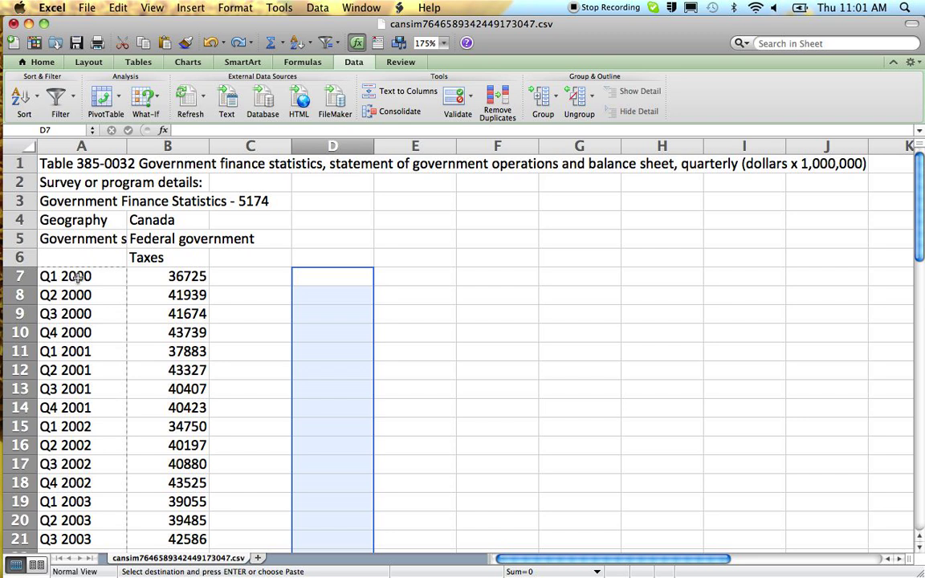
# - Copy the quarter labels A7:A50 (Q1 2000 to Q4 2010) and paste them starting at D7
pyautogui.click(77, 279)
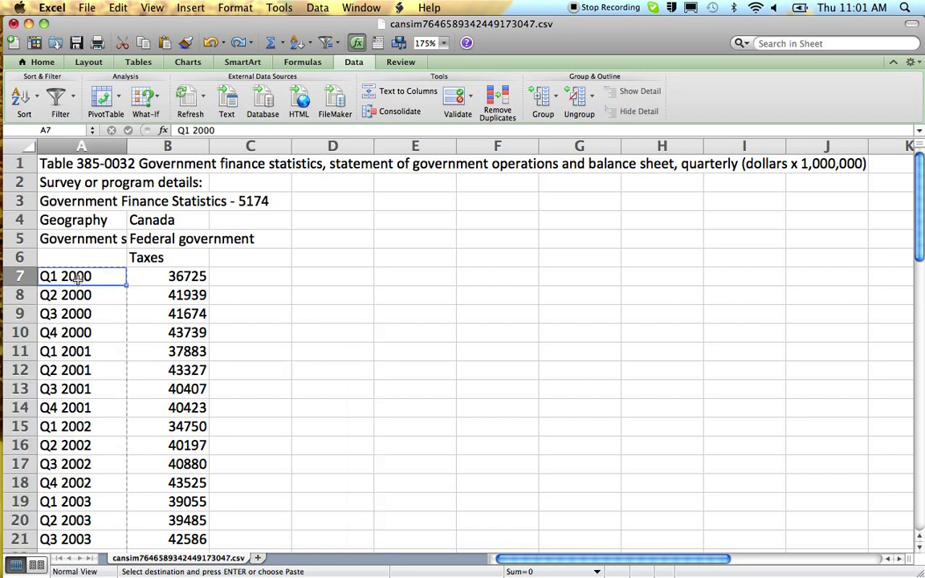
pyautogui.hotkey('shift', 'Down')
pyautogui.hotkey('shift', 'Down')
pyautogui.hotkey('shift', 'Down')
pyautogui.hotkey('shift', 'Down')
pyautogui.hotkey('shift', 'Down')
pyautogui.hotkey('shift', 'Down')
pyautogui.hotkey('shift', 'Down')
pyautogui.hotkey('shift', 'Down')
pyautogui.hotkey('shift', 'Down')
pyautogui.hotkey('shift', 'Down')
pyautogui.hotkey('shift', 'Down')
pyautogui.hotkey('shift', 'Down')
pyautogui.hotkey('shift', 'Down')
pyautogui.hotkey('shift', 'Down')
pyautogui.hotkey('shift', 'Down')
pyautogui.press('super+c')
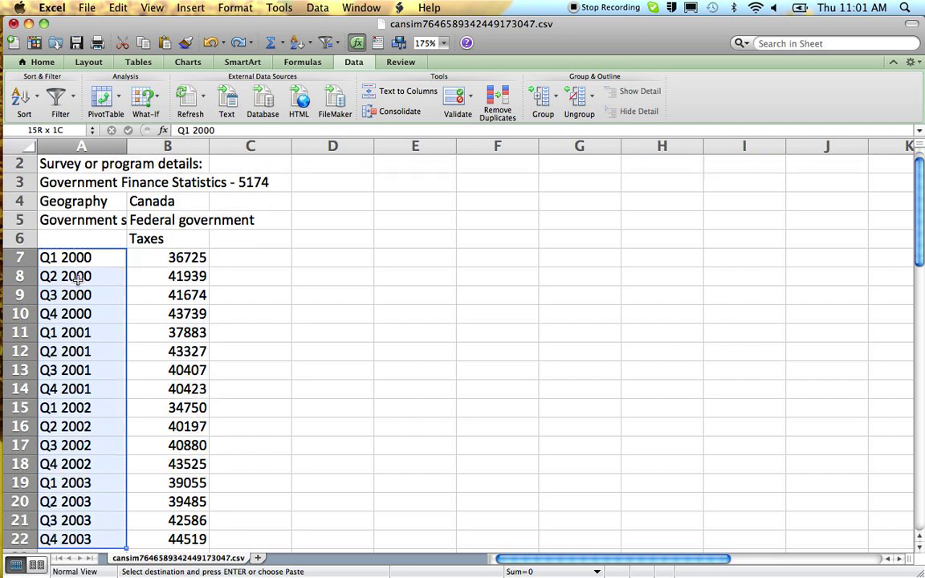
pyautogui.hotkey('shift', 'Down')
pyautogui.hotkey('shift', 'Down')
pyautogui.hotkey('shift', 'Down')
pyautogui.hotkey('shift', 'Down')
pyautogui.press('super+shift+Down')
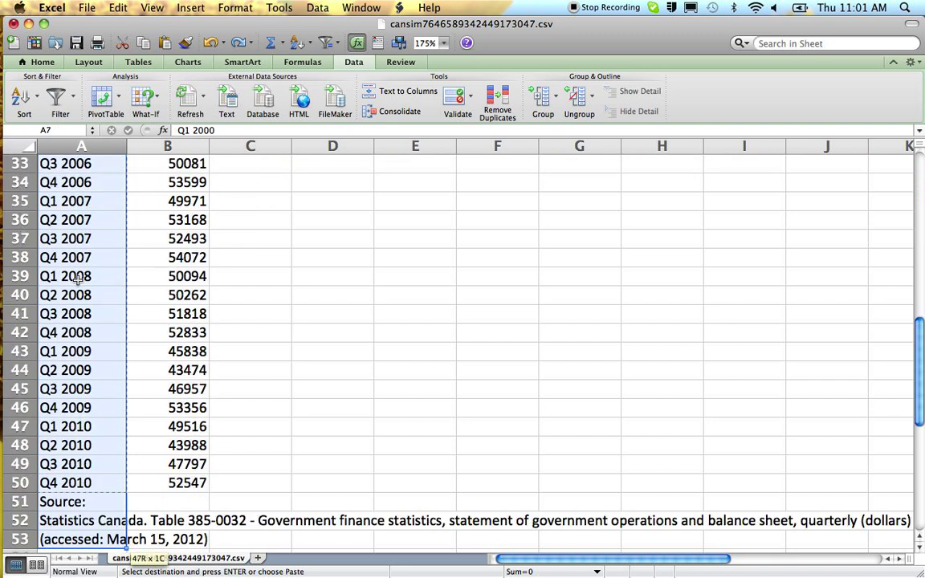
pyautogui.hotkey('shift', 'Up')
pyautogui.hotkey('shift', 'Up')
pyautogui.hotkey('shift', 'Up')
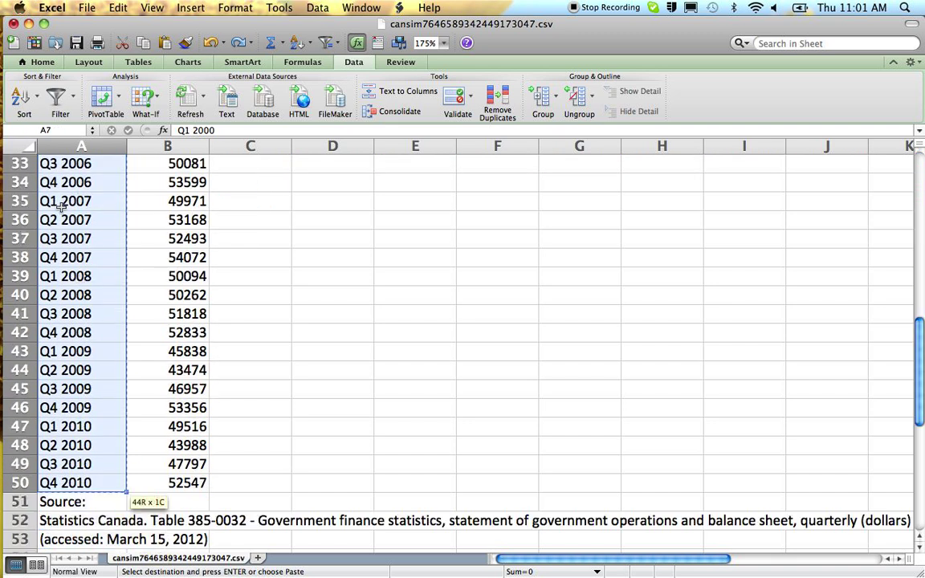
pyautogui.scroll(10, 38, 313)
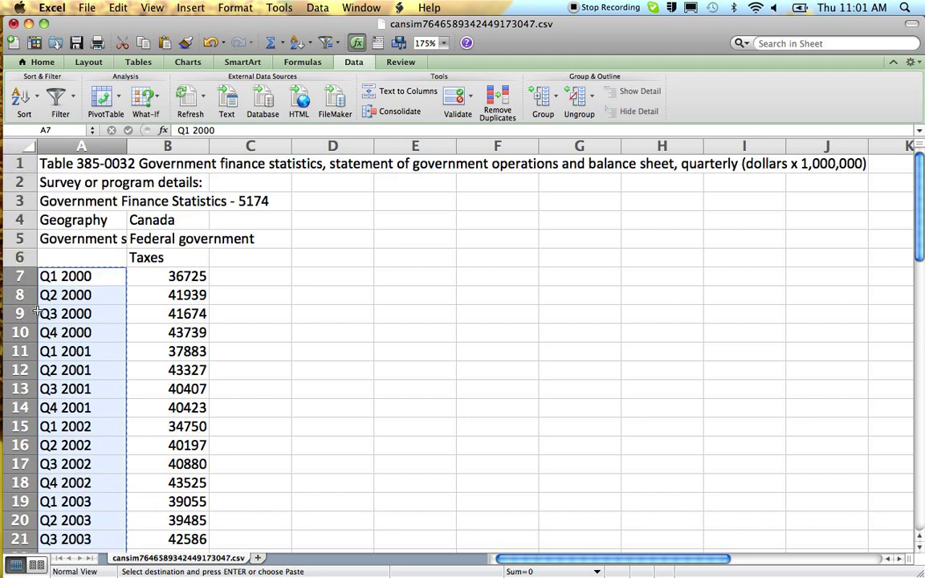
pyautogui.click(332, 277)
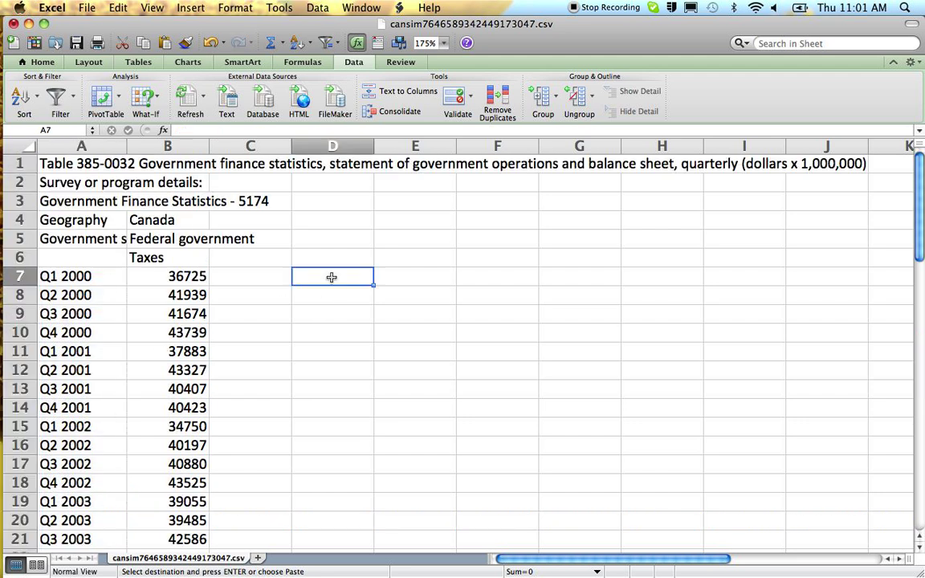
pyautogui.press('super+v')
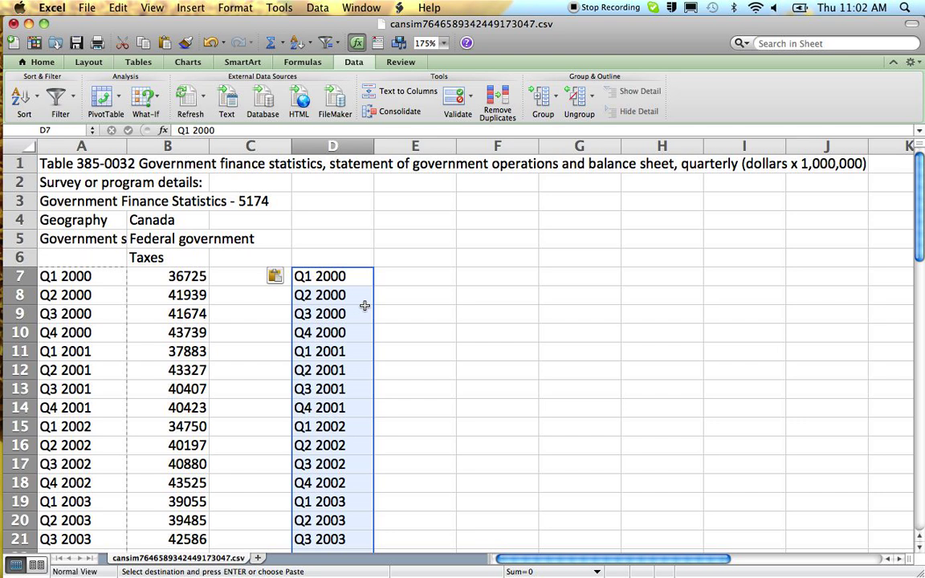
# - Apply the Text number format to all of column D via Format Cells
pyautogui.click(336, 147)
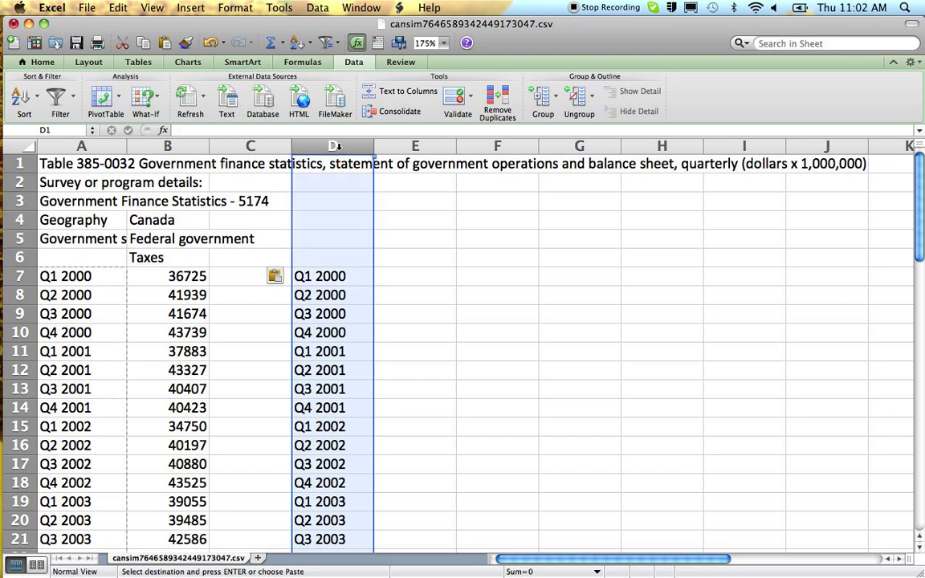
pyautogui.click(236, 8)
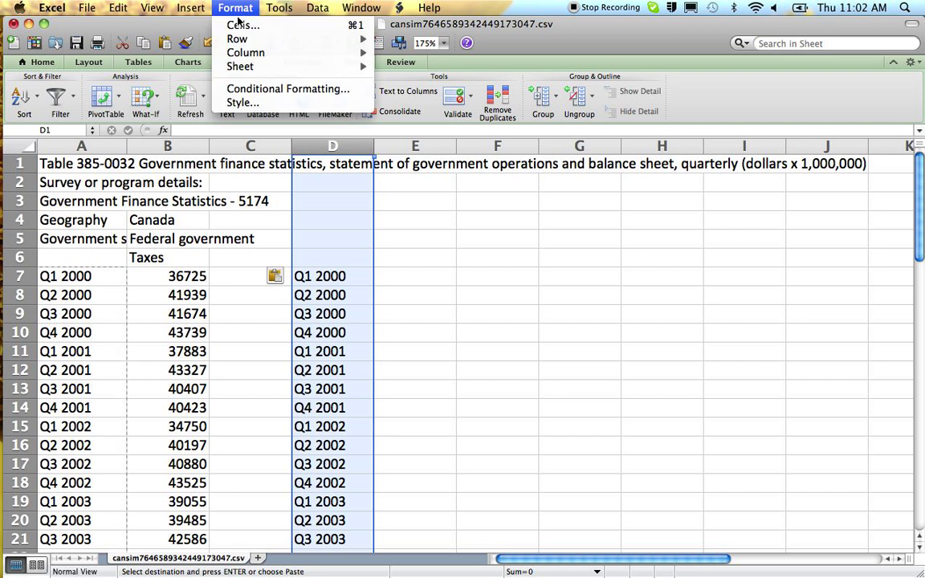
pyautogui.moveTo(242, 53)
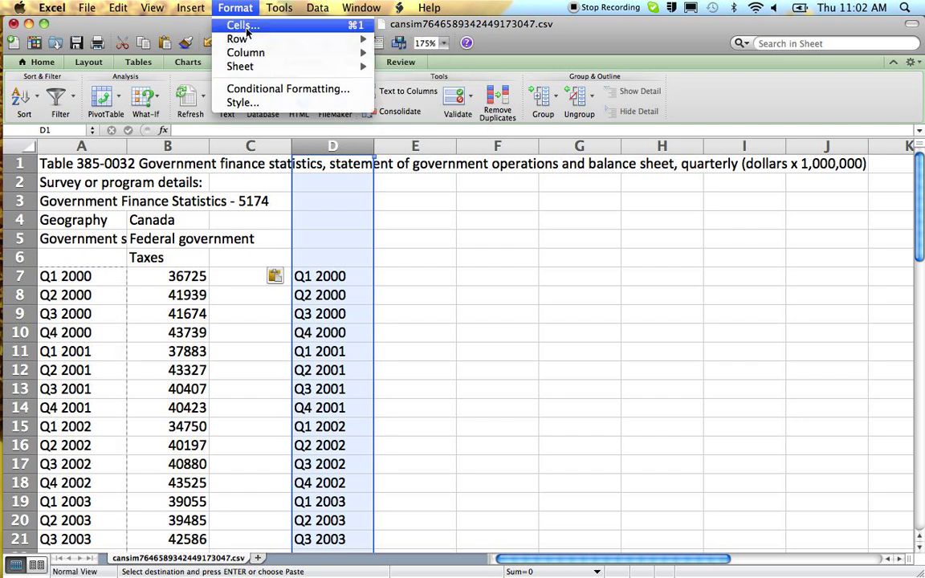
pyautogui.click(245, 26)
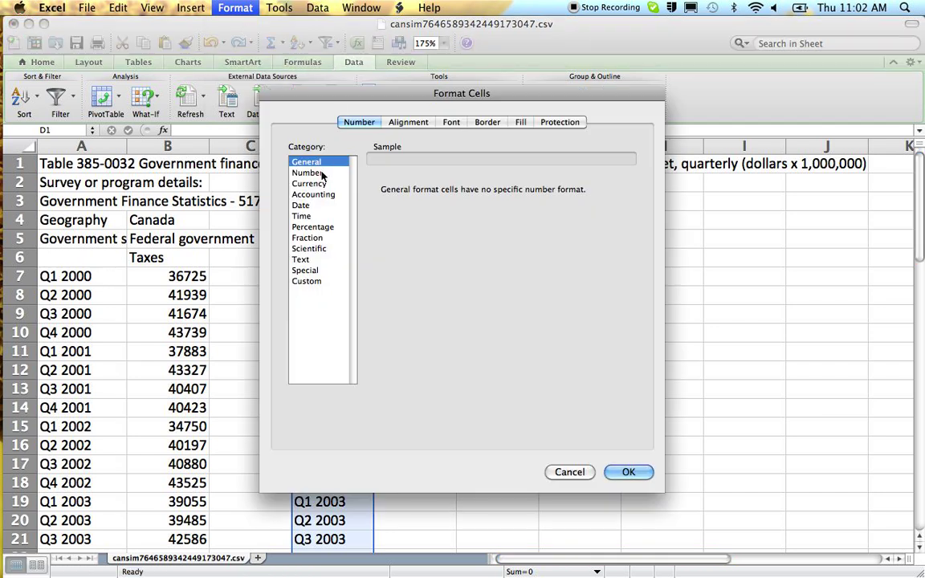
pyautogui.click(302, 259)
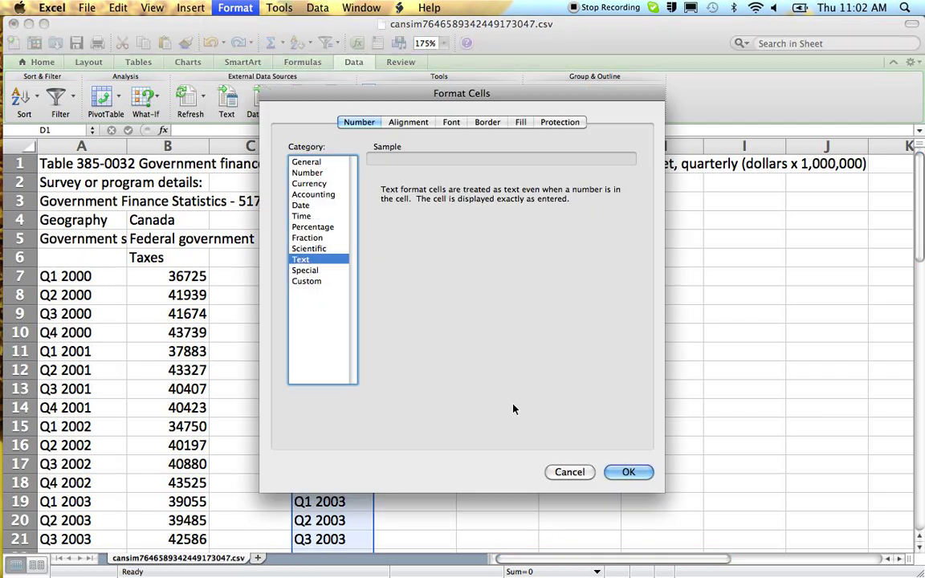
pyautogui.click(625, 472)
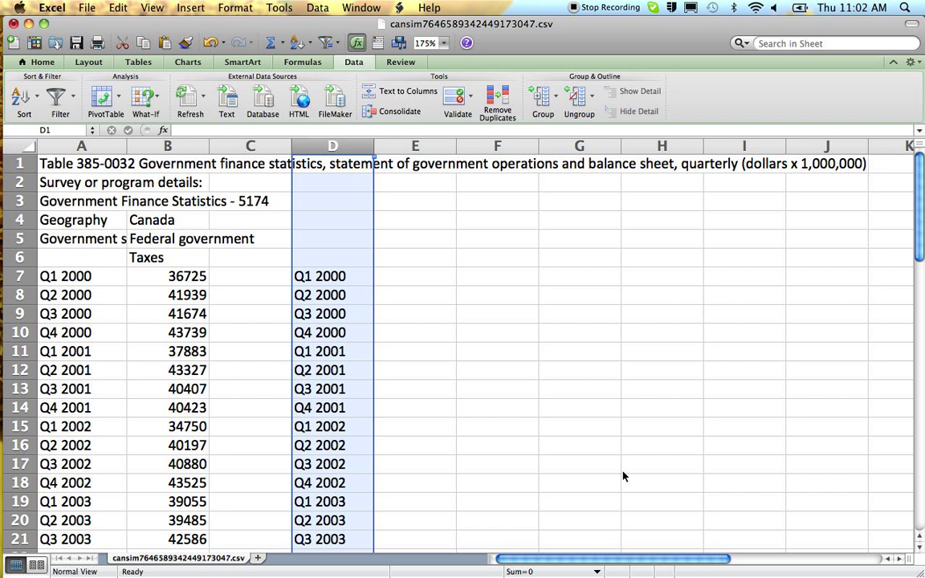
pyautogui.click(302, 276)
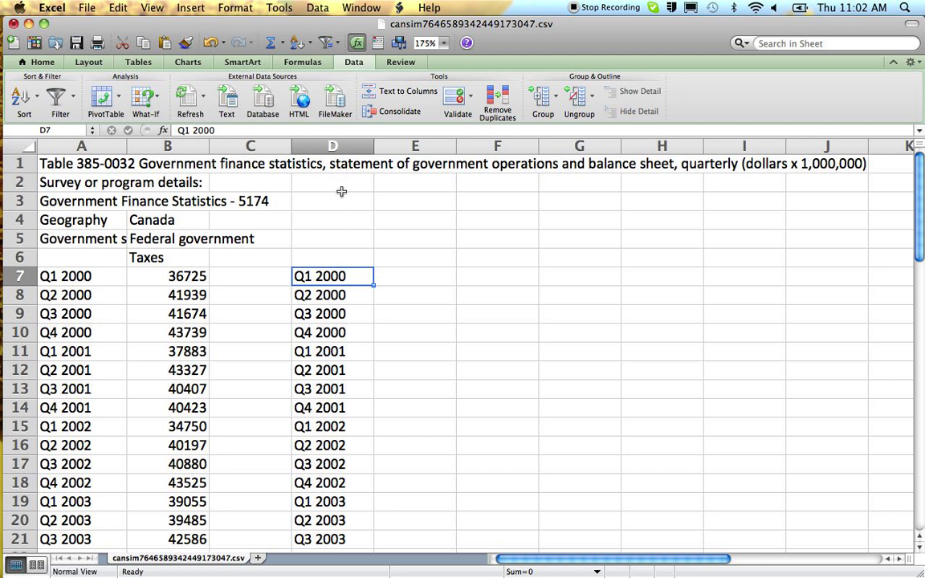
pyautogui.click(333, 146)
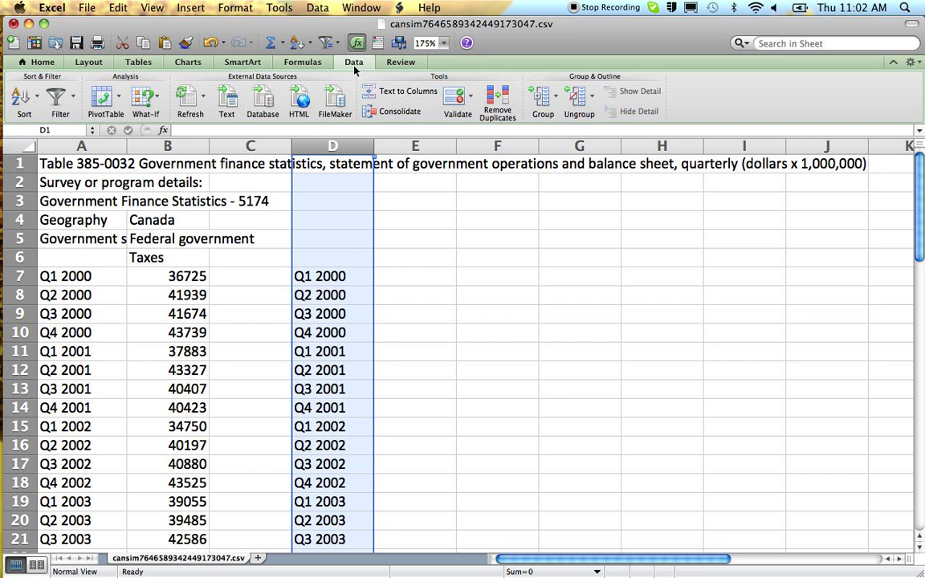
# - Split column D at the space with Text to Columns, leaving Q1–Q4 in D and years in E
pyautogui.click(399, 92)
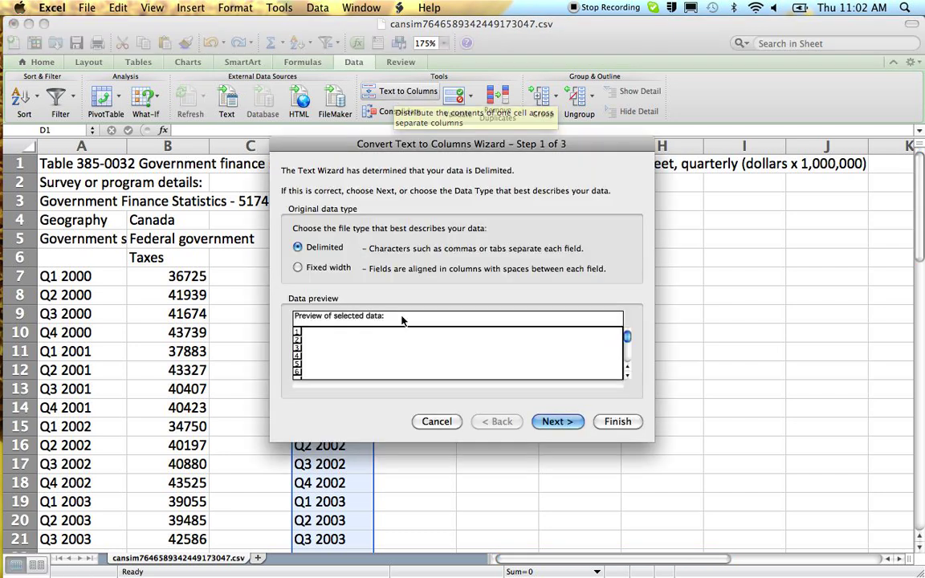
pyautogui.scroll(-4, 627, 375)
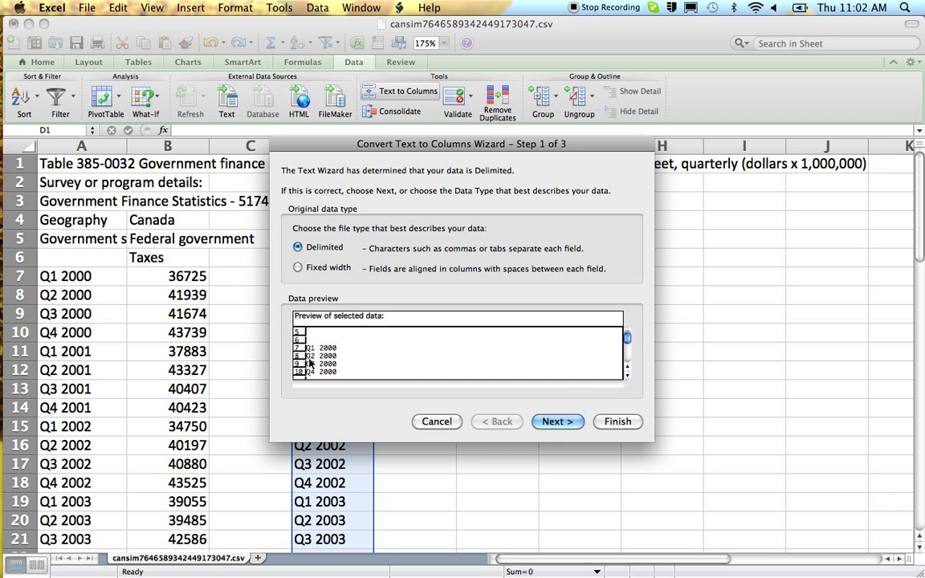
pyautogui.click(558, 422)
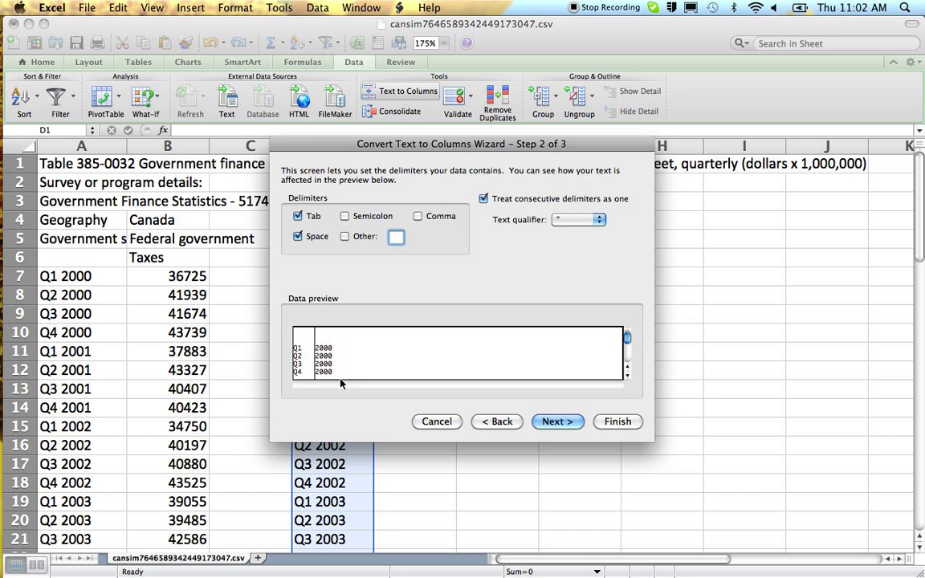
pyautogui.click(298, 238)
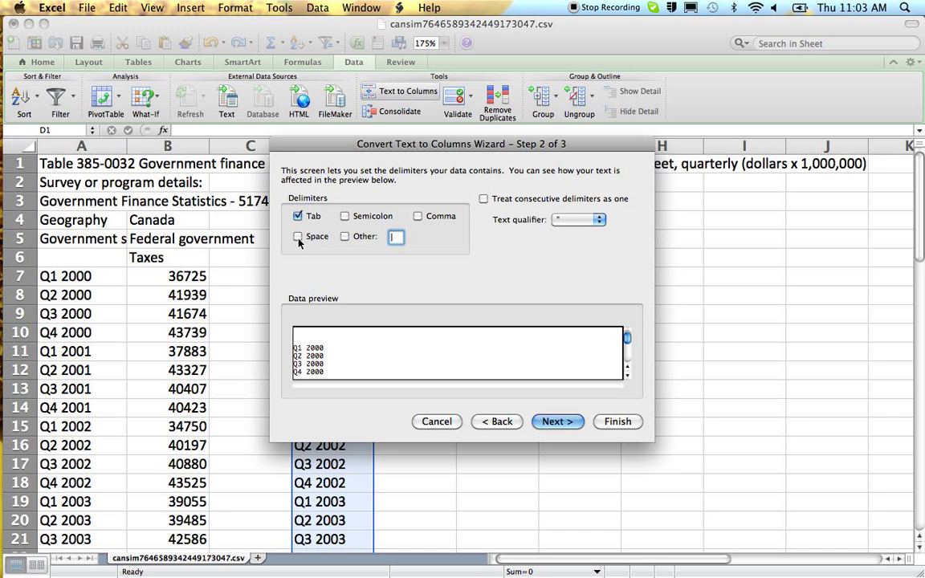
pyautogui.click(298, 237)
pyautogui.click(557, 422)
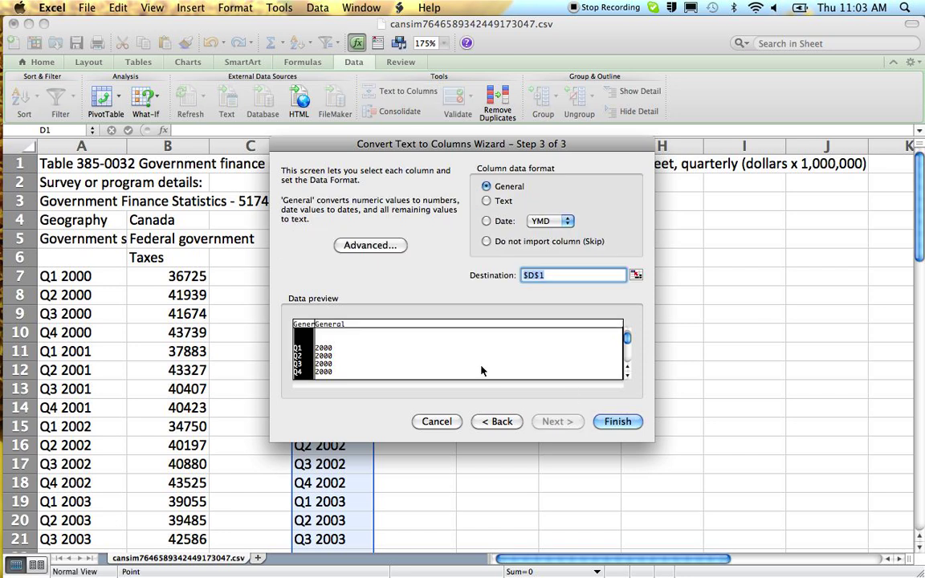
pyautogui.click(618, 422)
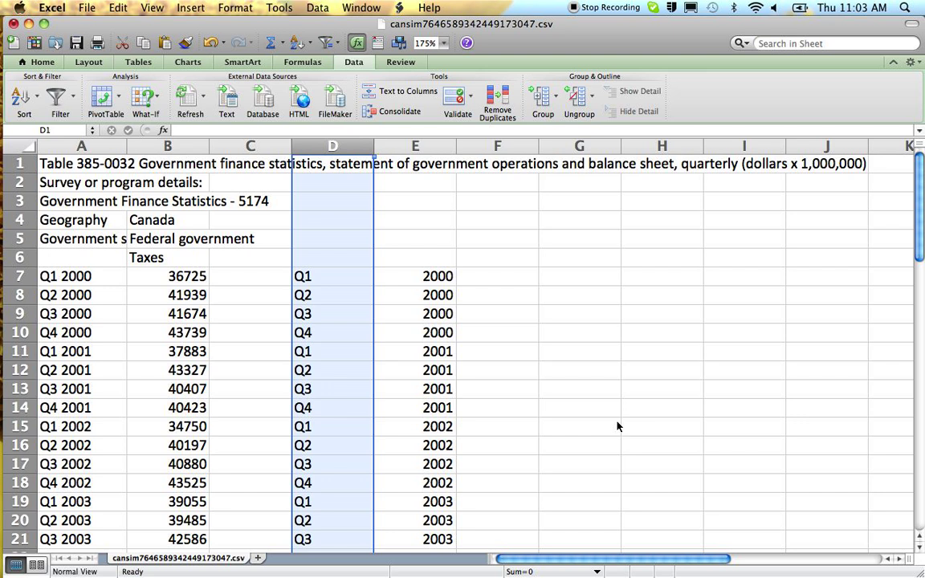
# - Enter =IF(D7="Q1",SUM(B7:B10),0) in F7, returning the 2000 total 164077
pyautogui.click(501, 278)
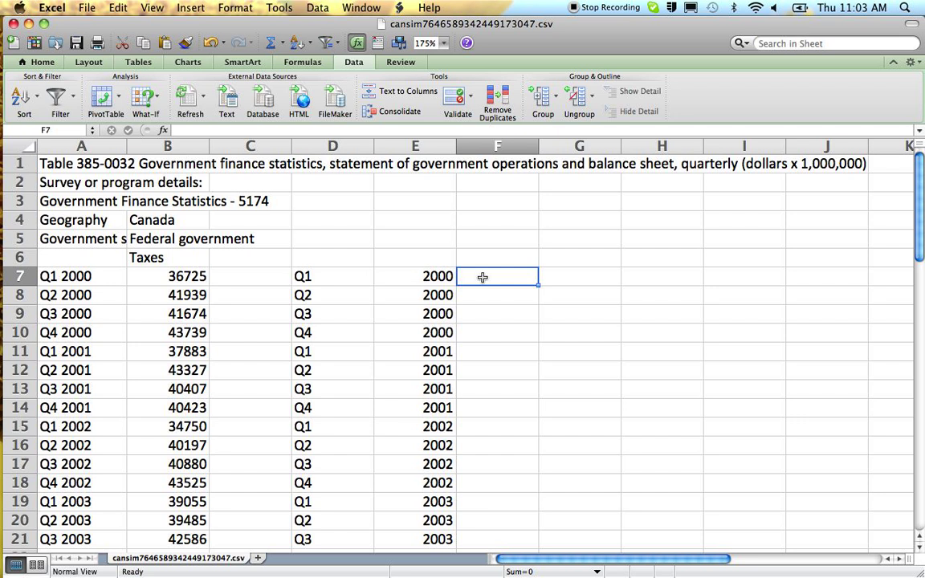
pyautogui.write('=')
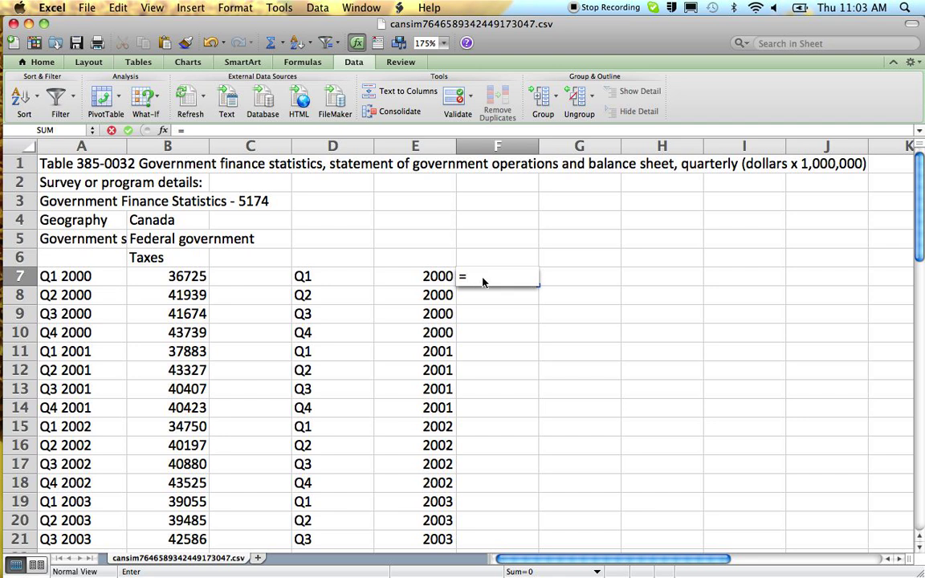
pyautogui.write('if')
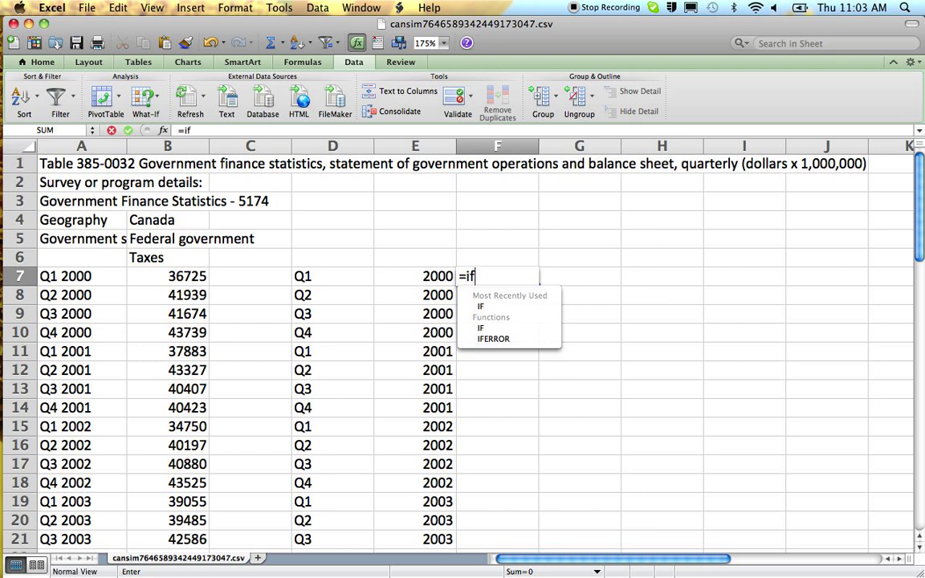
pyautogui.write('(')
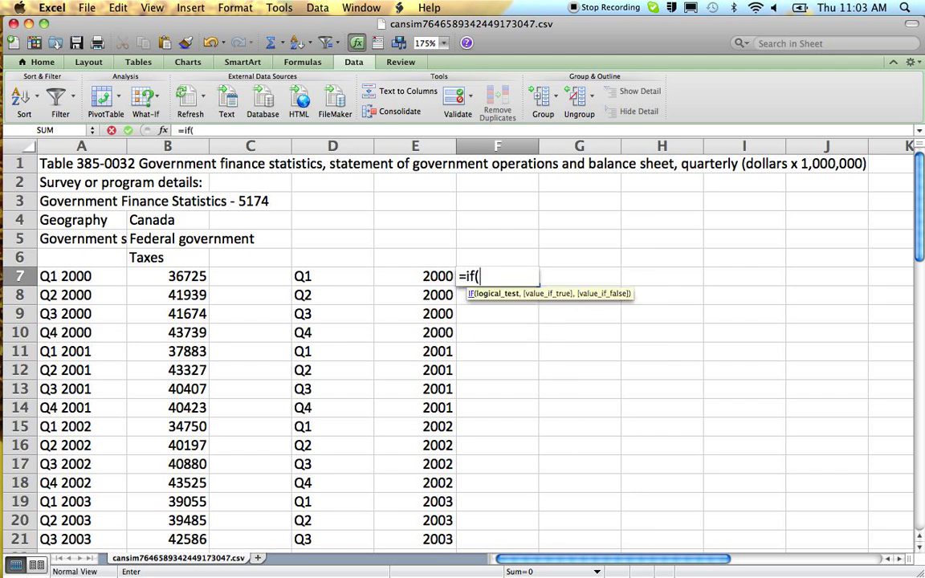
pyautogui.press('Left')
pyautogui.press('Left')
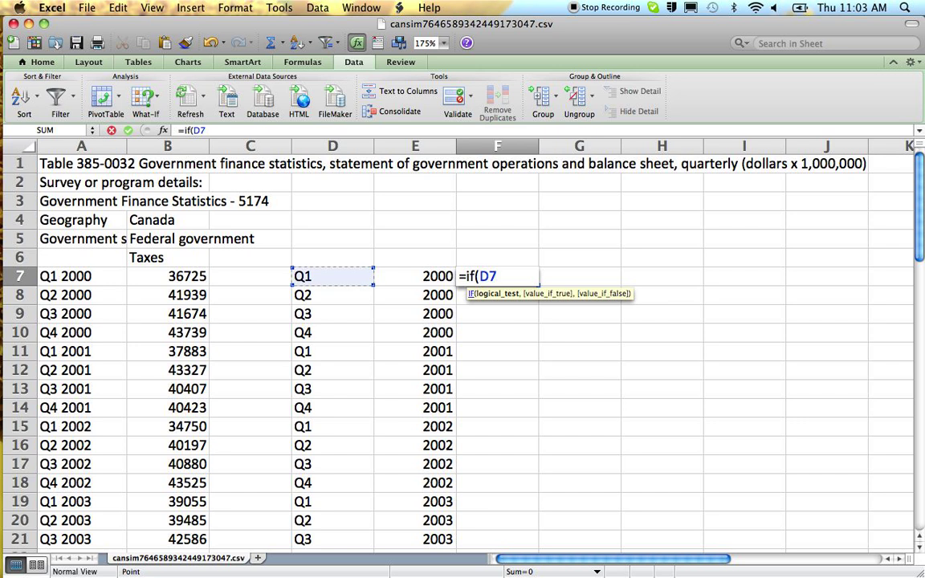
pyautogui.write('"')
pyautogui.write('=')
pyautogui.write('Q1')
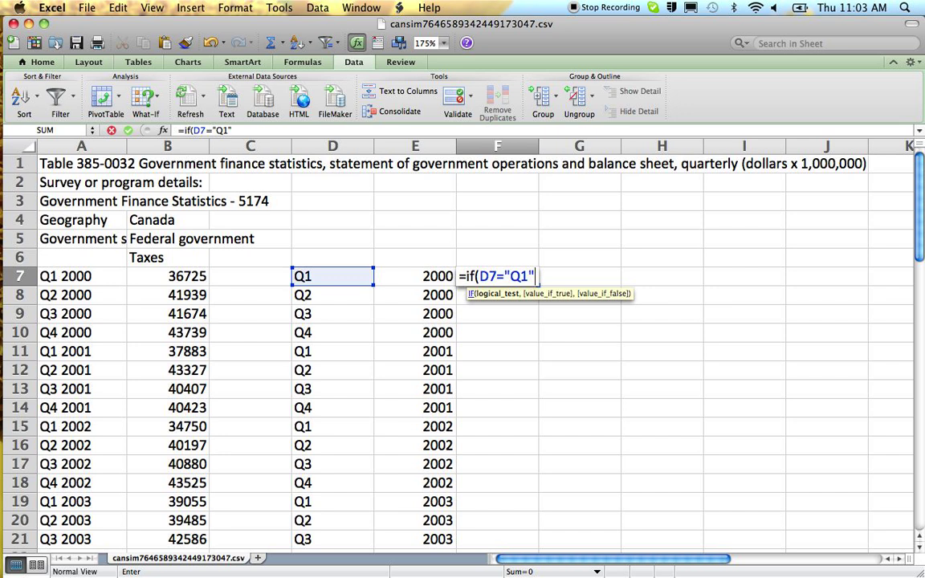
pyautogui.write(',')
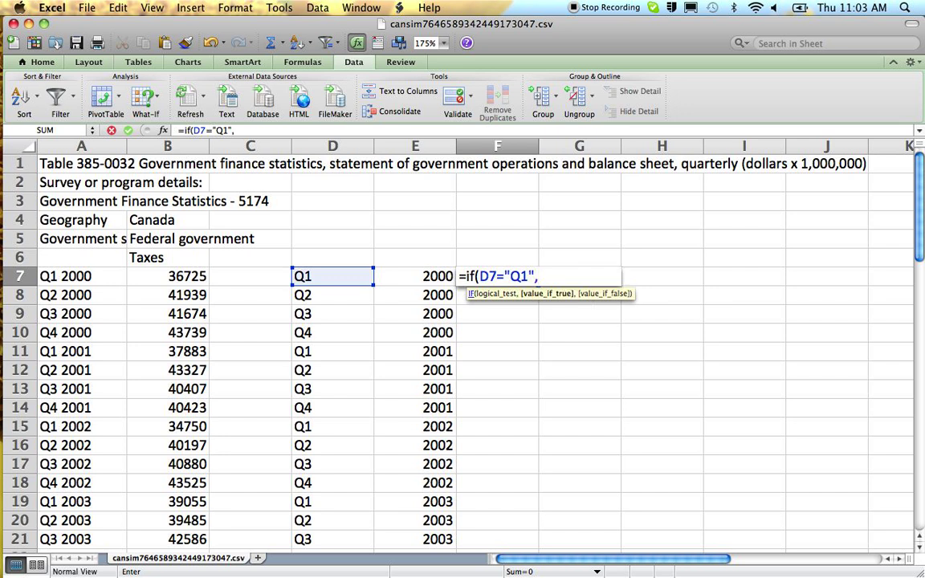
pyautogui.write('UM(')
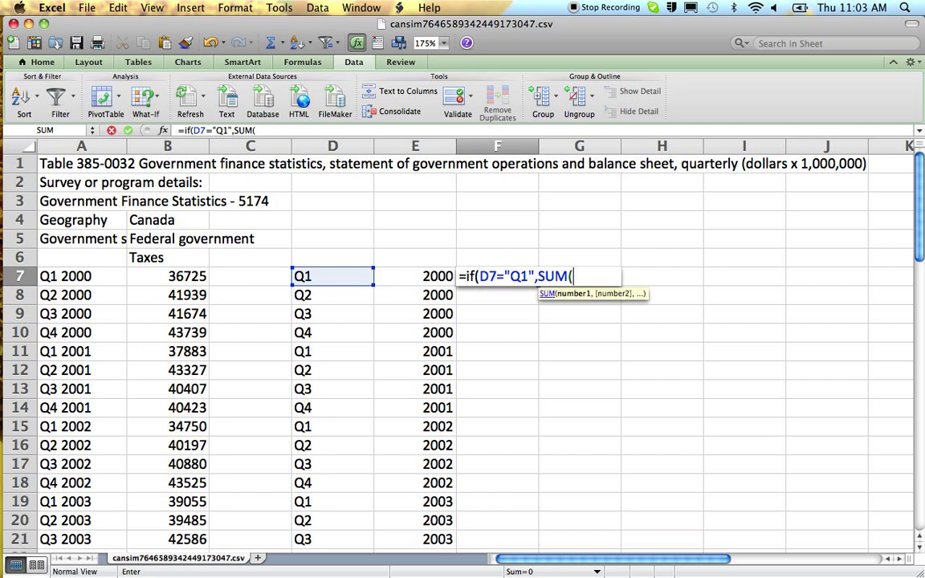
pyautogui.press('Left')
pyautogui.press('Left')
pyautogui.press('Left')
pyautogui.press('Left')
pyautogui.hotkey('shift', 'Down')
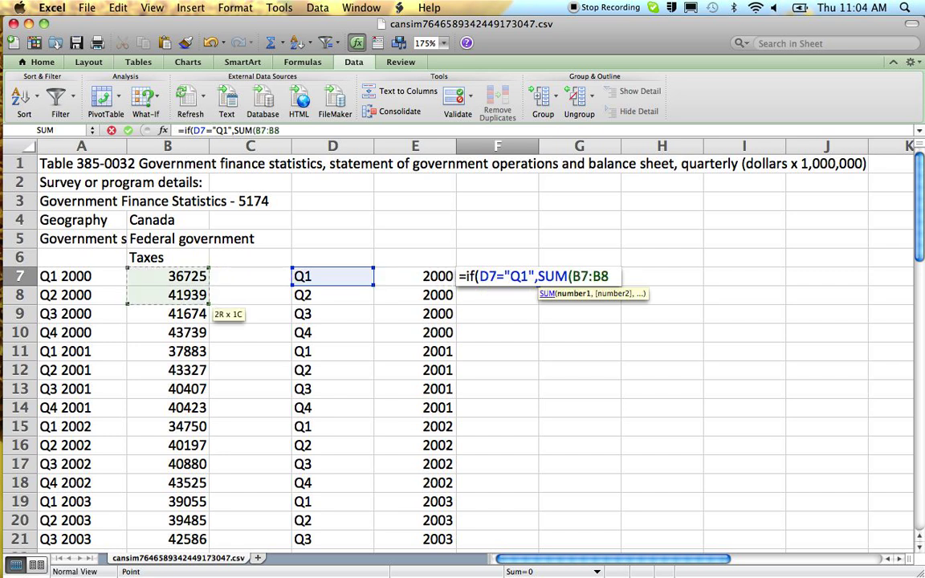
pyautogui.hotkey('shift', 'Down')
pyautogui.hotkey('shift', 'Down')
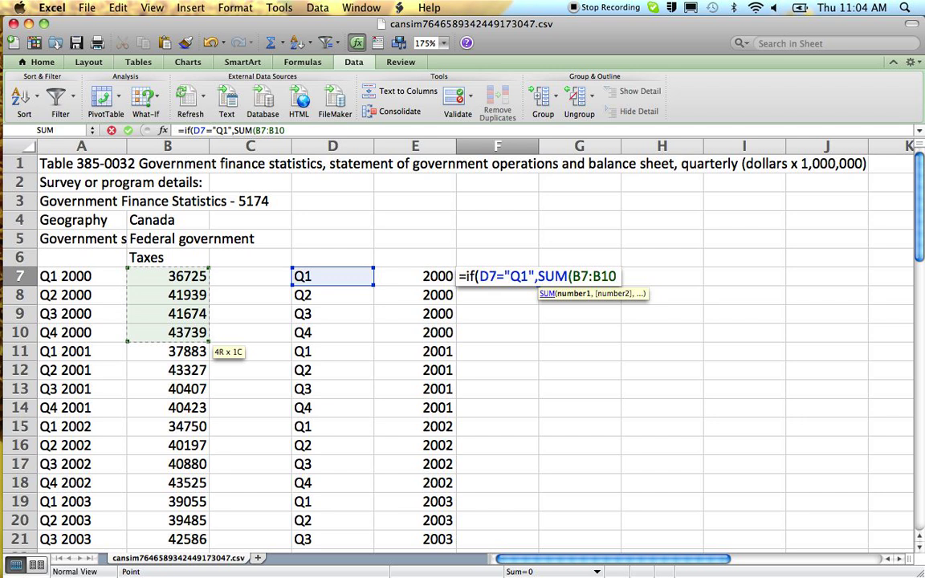
pyautogui.write('),0')
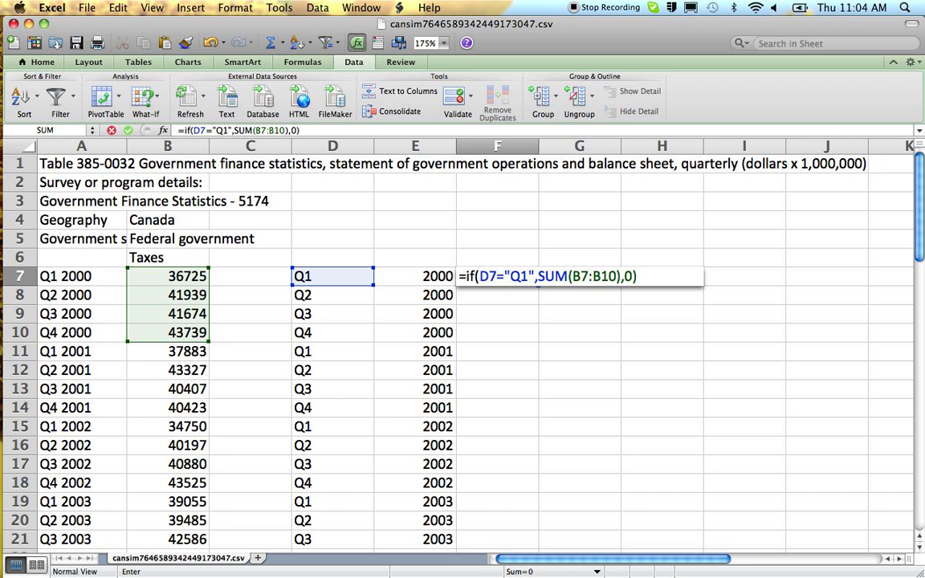
pyautogui.press('Return')
pyautogui.click(498, 277)
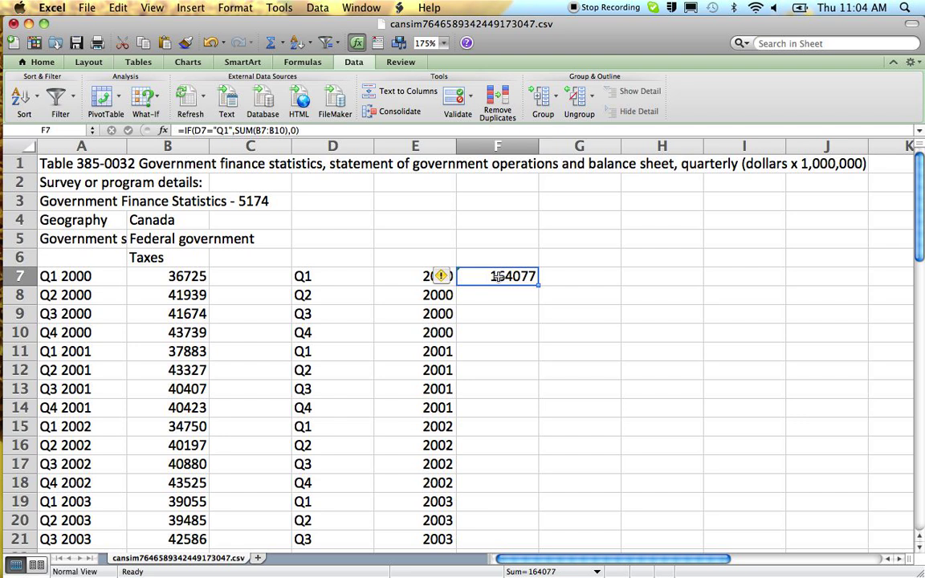
# - Copy the F7 formula into F8:F50, giving totals like 162040 on Q1 rows and 0 elsewhere
pyautogui.press('super+c')
pyautogui.moveTo(492, 290); pyautogui.dragTo(491, 448)
pyautogui.press('super+v')
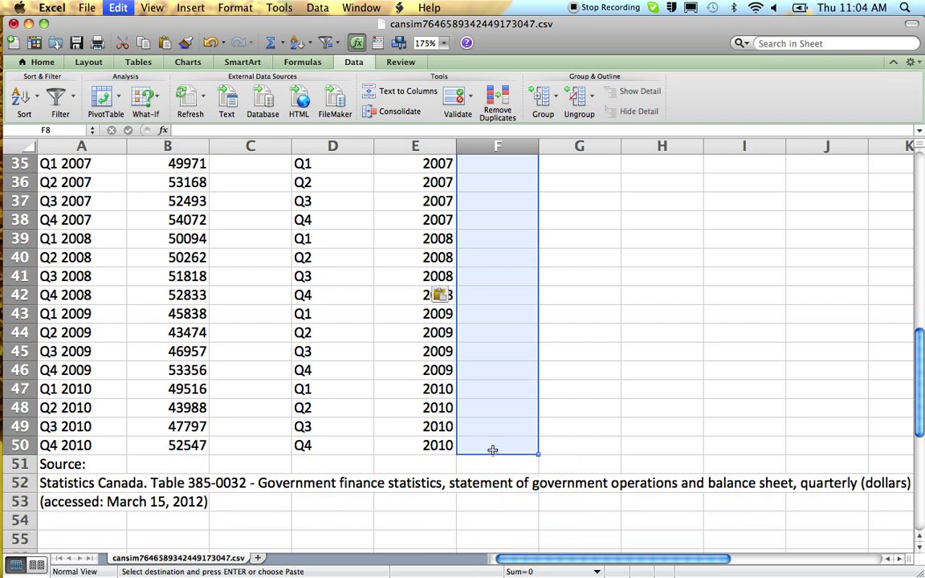
pyautogui.click(492, 293)
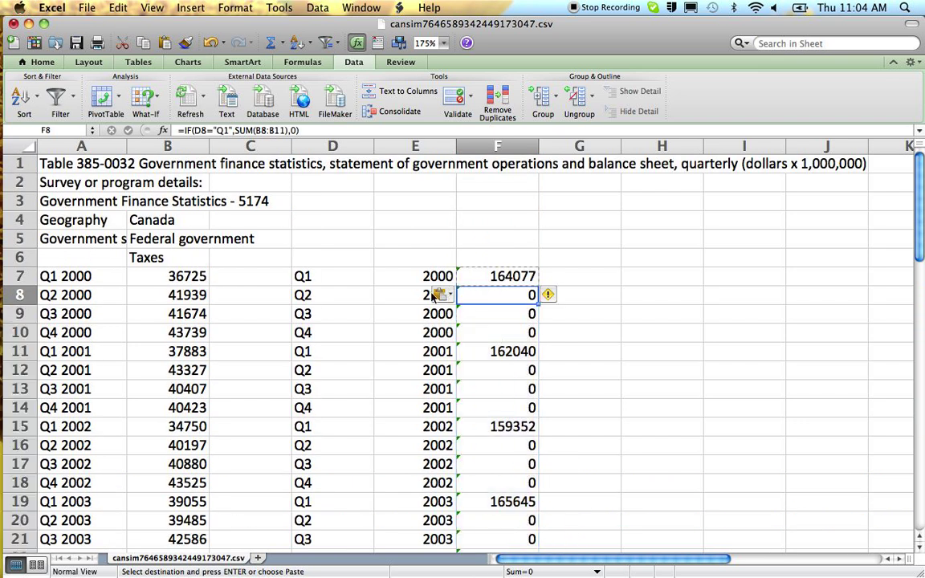
pyautogui.click(586, 294)
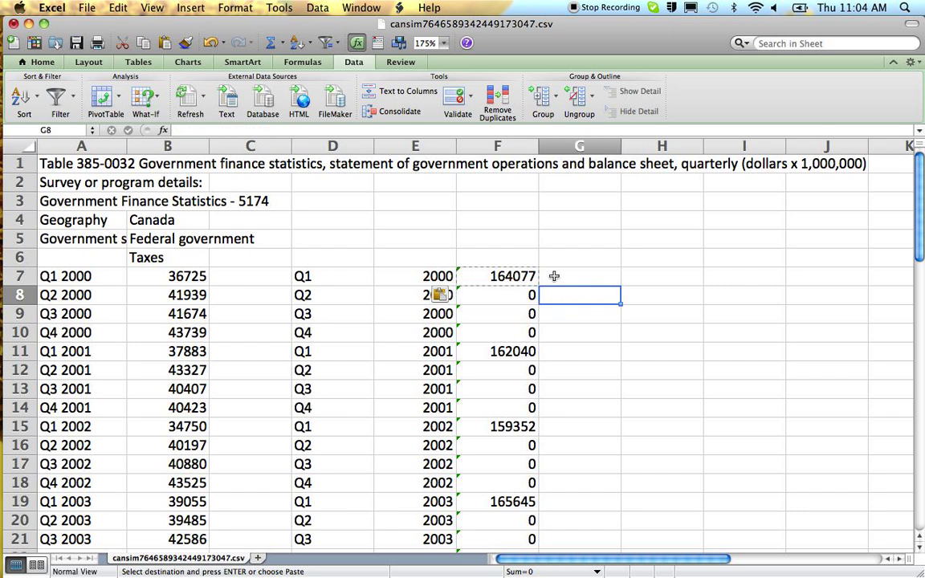
pyautogui.click(554, 276)
pyautogui.click(497, 277)
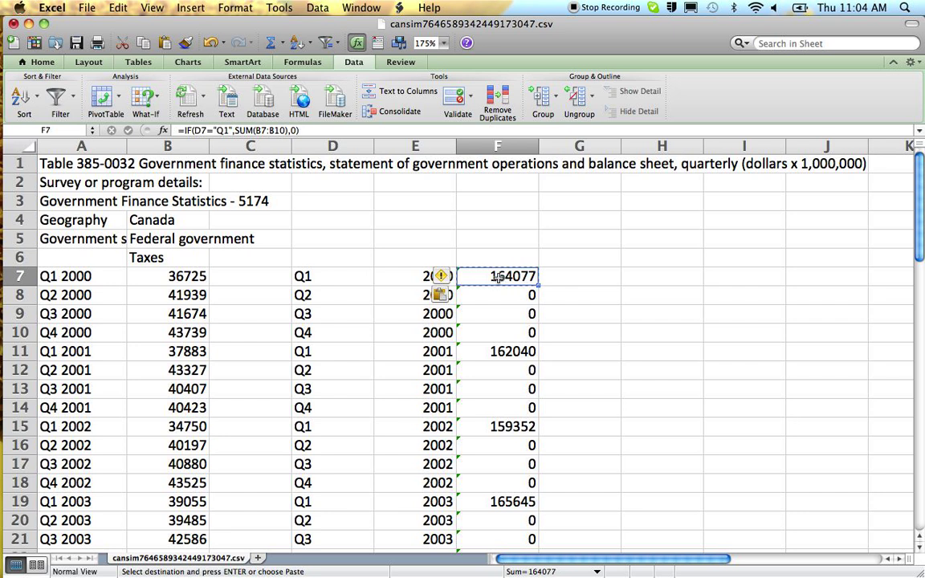
pyautogui.click(490, 296)
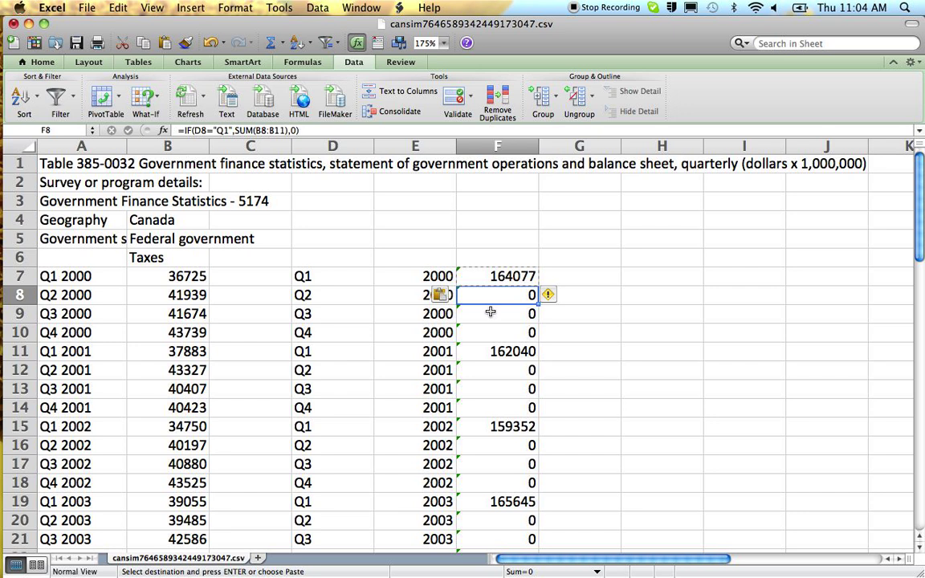
pyautogui.click(490, 314)
pyautogui.click(490, 333)
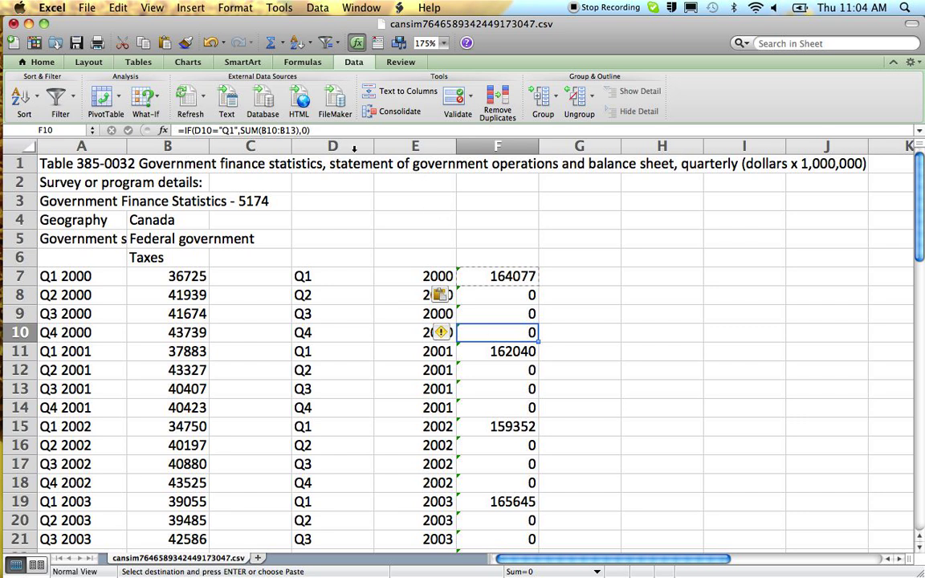
# - Copy columns D–F and bring up Paste Special with column H as the destination
pyautogui.click(354, 148)
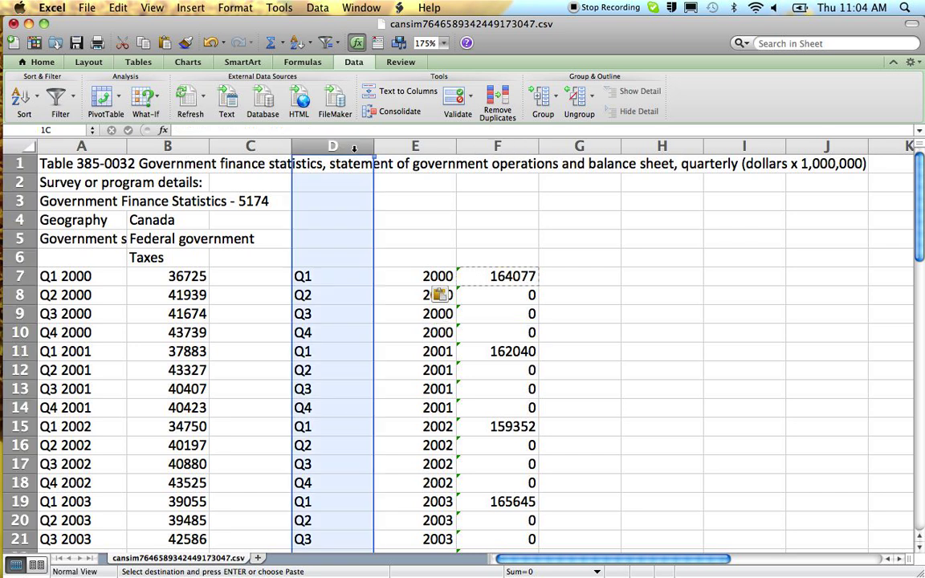
pyautogui.moveTo(363, 148); pyautogui.dragTo(461, 146)
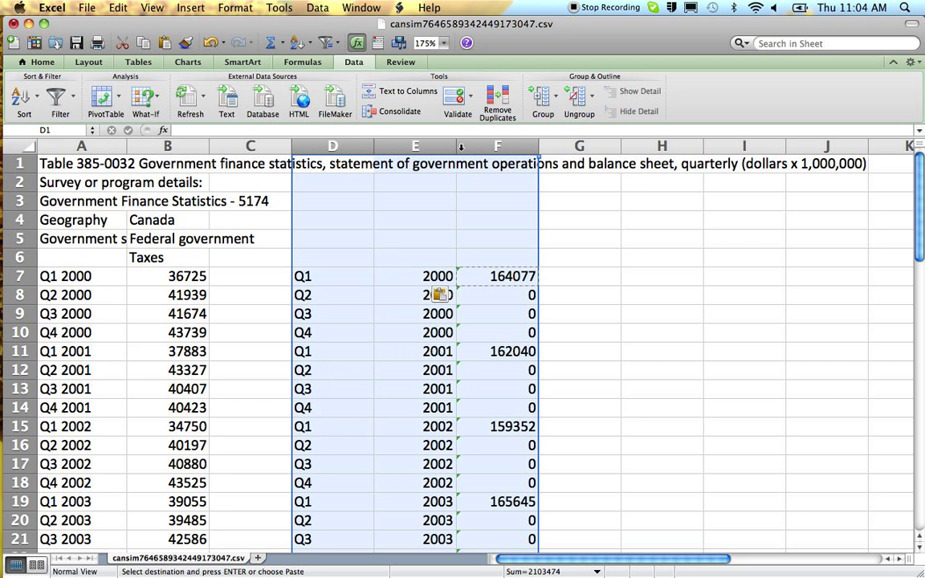
pyautogui.press('super+c')
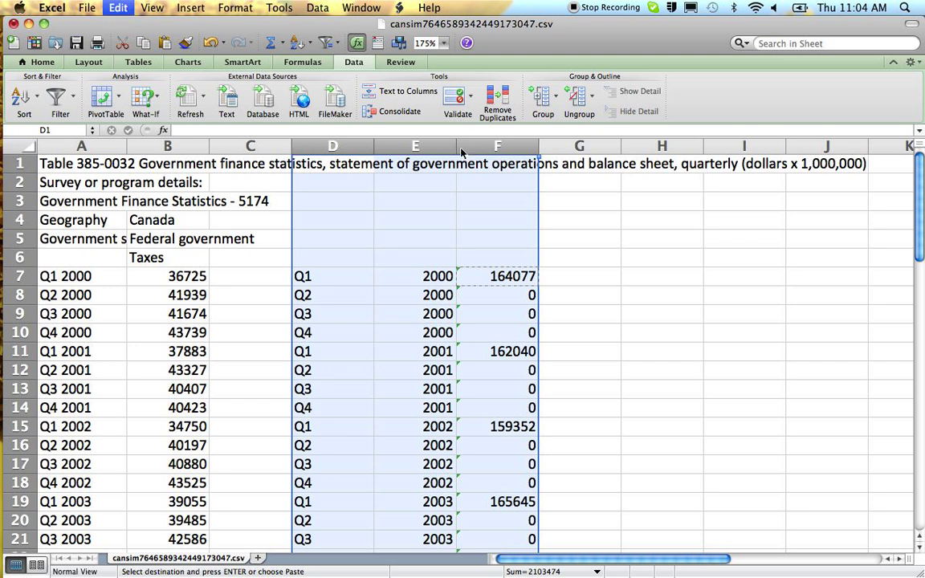
pyautogui.click(652, 146)
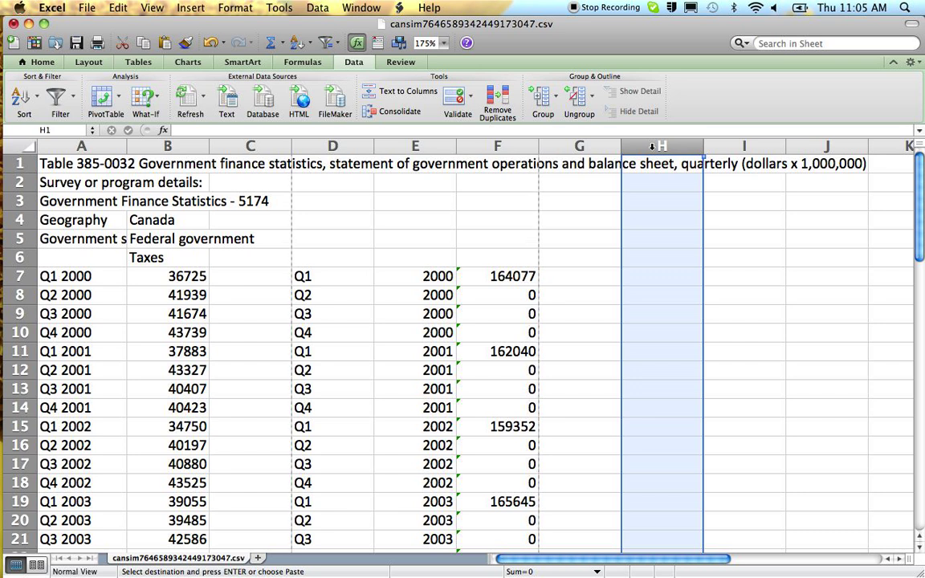
pyautogui.press('ctrl+super+v')
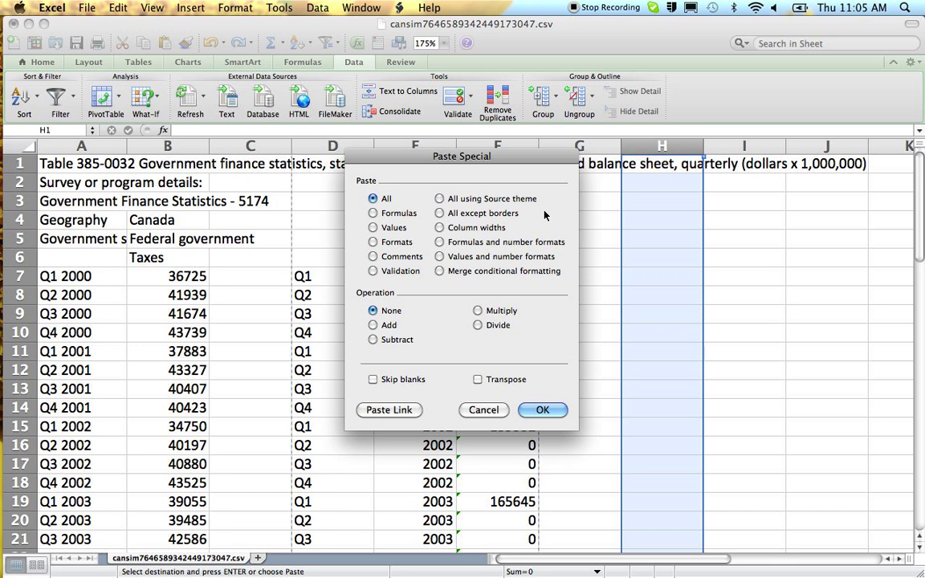
# - Paste the copied columns into H–J as values only, starting Q1, 2000, 164077
pyautogui.click(372, 228)
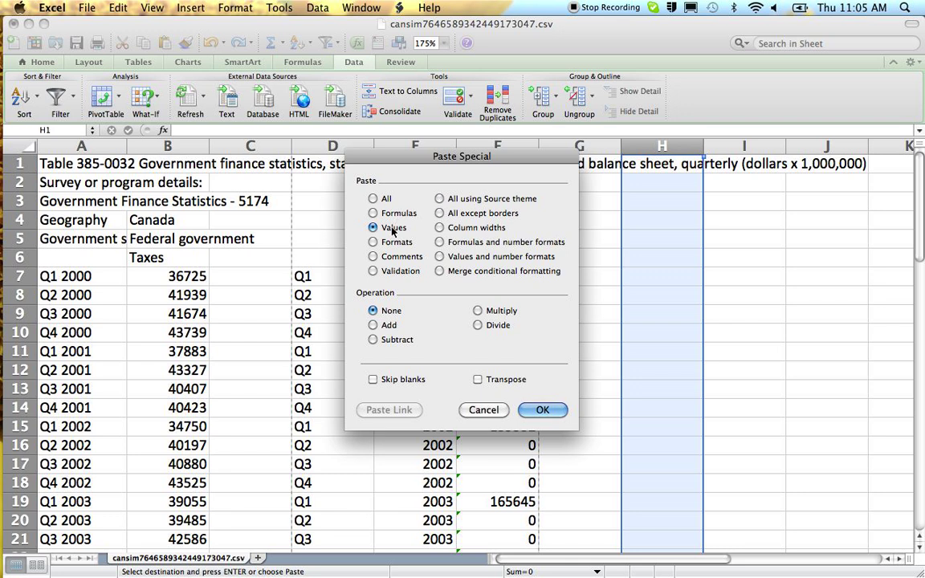
pyautogui.click(542, 410)
pyautogui.press('super+v')
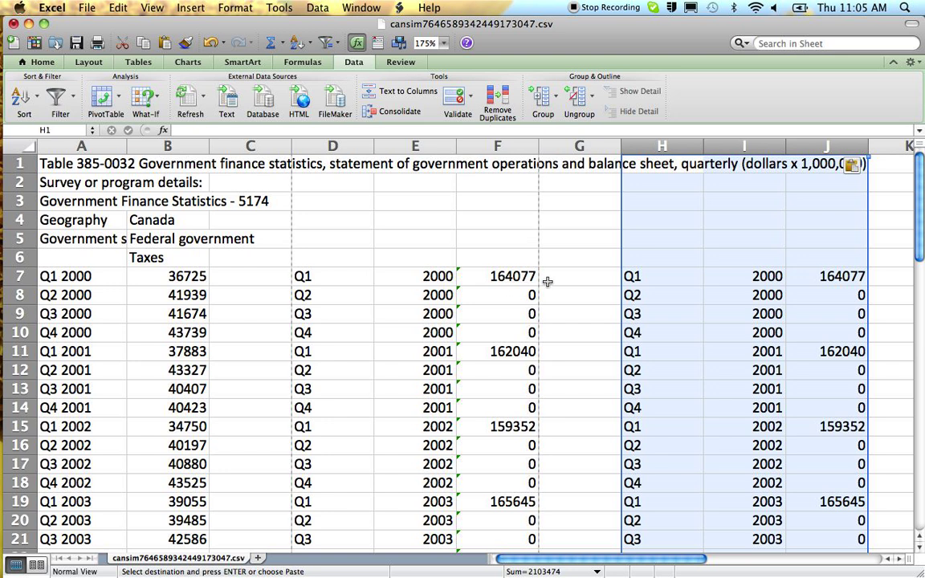
pyautogui.click(647, 277)
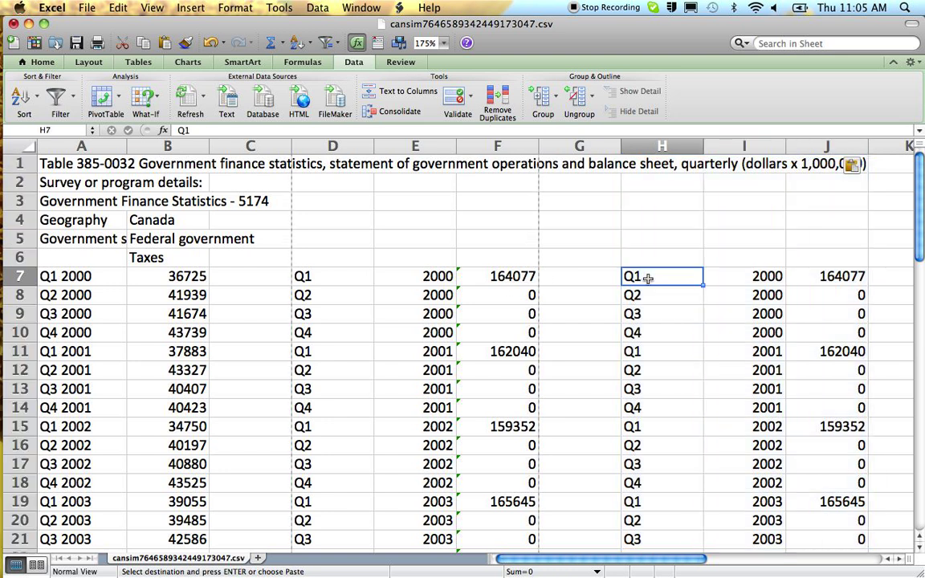
pyautogui.click(713, 277)
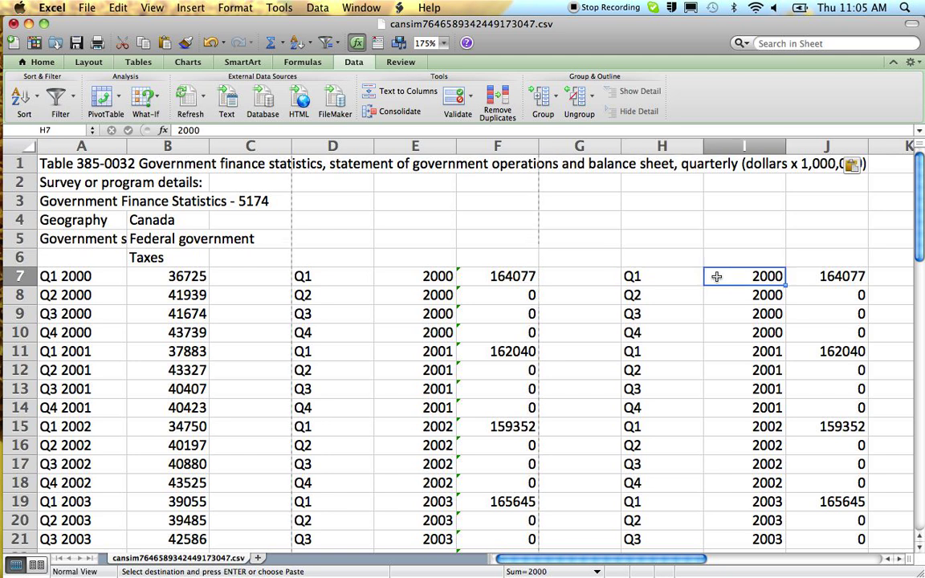
pyautogui.click(674, 277)
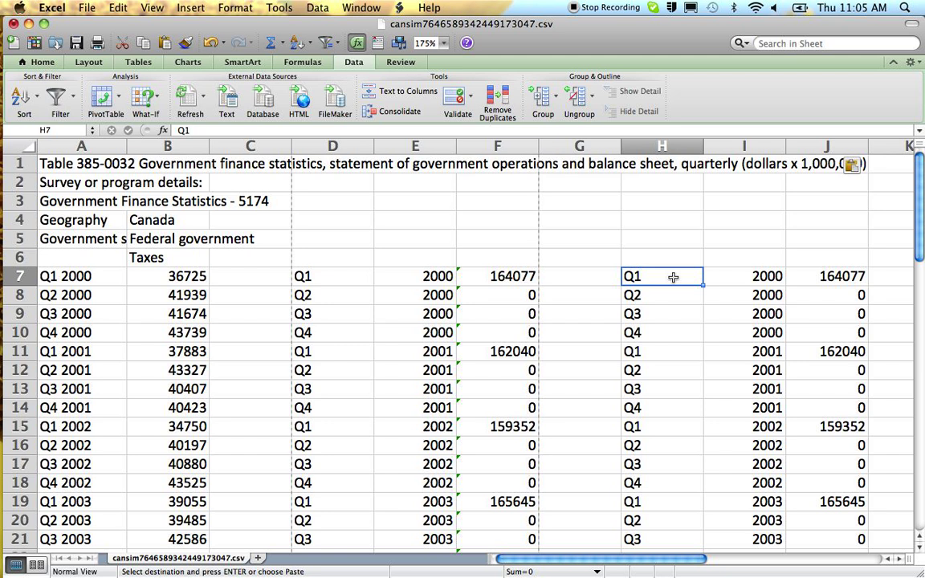
# - Extend the selection from H7 to H7:J50, stopping at Q4 2010 above the Source row
pyautogui.hotkey('shift', 'Right')
pyautogui.hotkey('shift', 'Right')
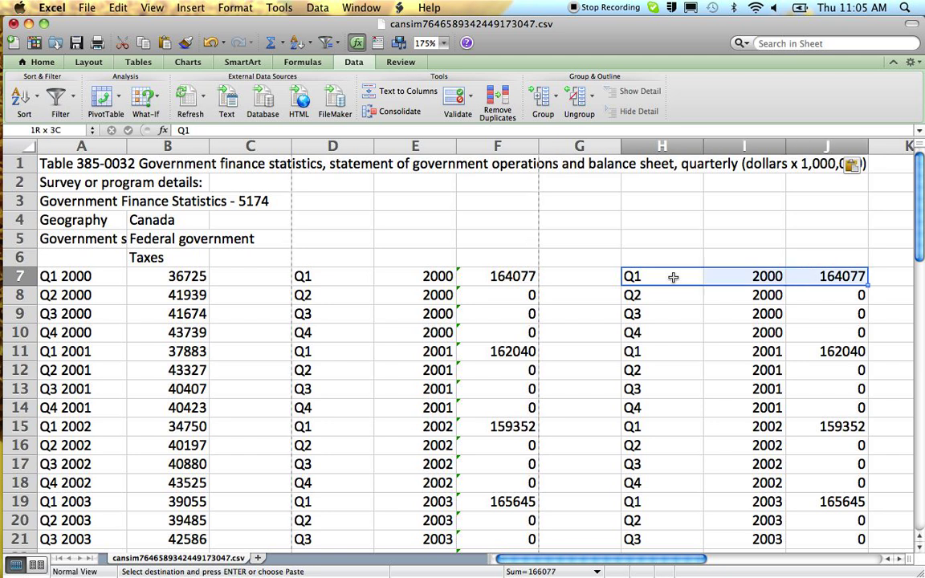
pyautogui.hotkey('shift', 'Down')
pyautogui.hotkey('shift', 'Down')
pyautogui.hotkey('shift', 'Down')
pyautogui.hotkey('shift', 'Down')
pyautogui.hotkey('shift', 'Down')
pyautogui.hotkey('shift', 'Down')
pyautogui.hotkey('shift', 'Down')
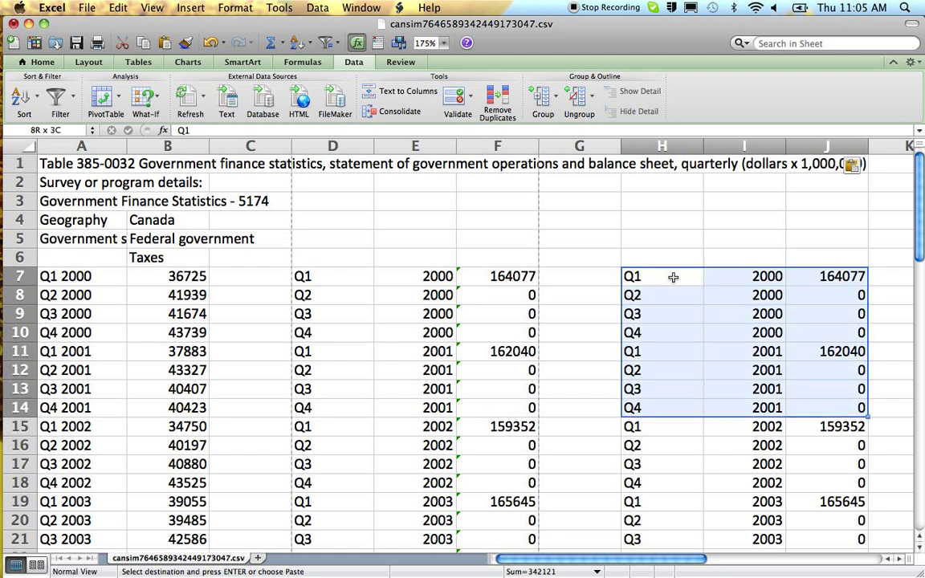
pyautogui.hotkey('shift', 'Down')
pyautogui.hotkey('shift', 'Down')
pyautogui.hotkey('shift', 'Down')
pyautogui.hotkey('shift', 'Down')
pyautogui.hotkey('shift', 'Down')
pyautogui.hotkey('shift', 'Down')
pyautogui.hotkey('shift', 'Down')
pyautogui.hotkey('shift', 'Down')
pyautogui.hotkey('shift', 'Down')
pyautogui.hotkey('shift', 'Down')
pyautogui.hotkey('shift', 'Down')
pyautogui.hotkey('shift', 'Down')
pyautogui.hotkey('shift', 'Down')
pyautogui.hotkey('shift', 'Down')
pyautogui.hotkey('shift', 'Down')
pyautogui.hotkey('shift', 'Down')
pyautogui.hotkey('shift', 'Down')
pyautogui.hotkey('shift', 'Down')
pyautogui.hotkey('shift', 'Down')
pyautogui.hotkey('shift', 'Down')
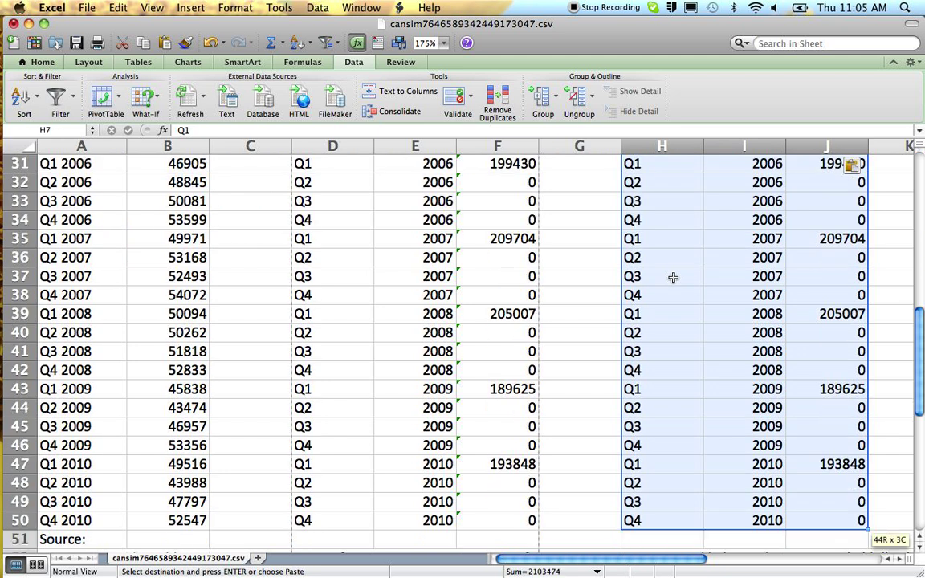
pyautogui.hotkey('shift', 'Up')
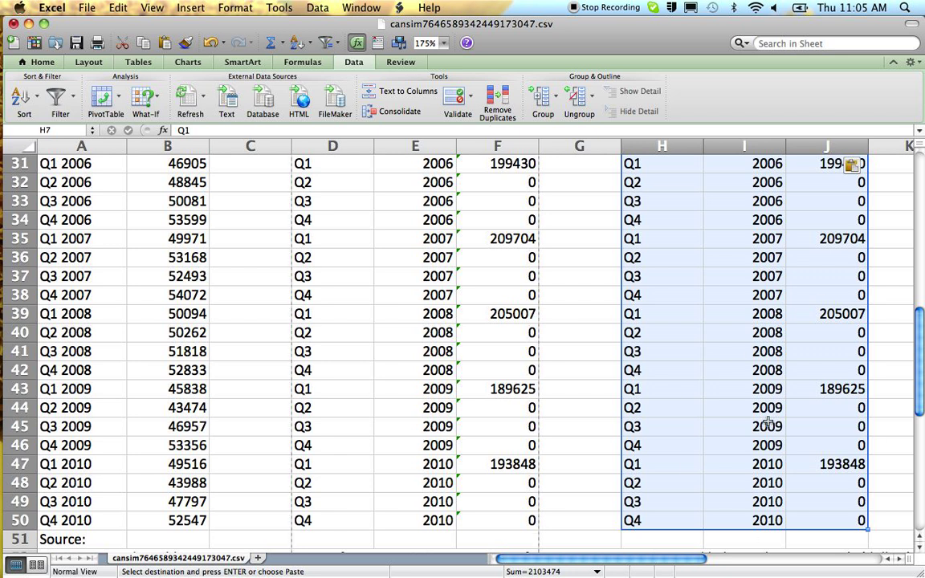
# - Sort H7:J50 by column J, largest to smallest, putting Q1 2007's 209704 on top
pyautogui.click(320, 9)
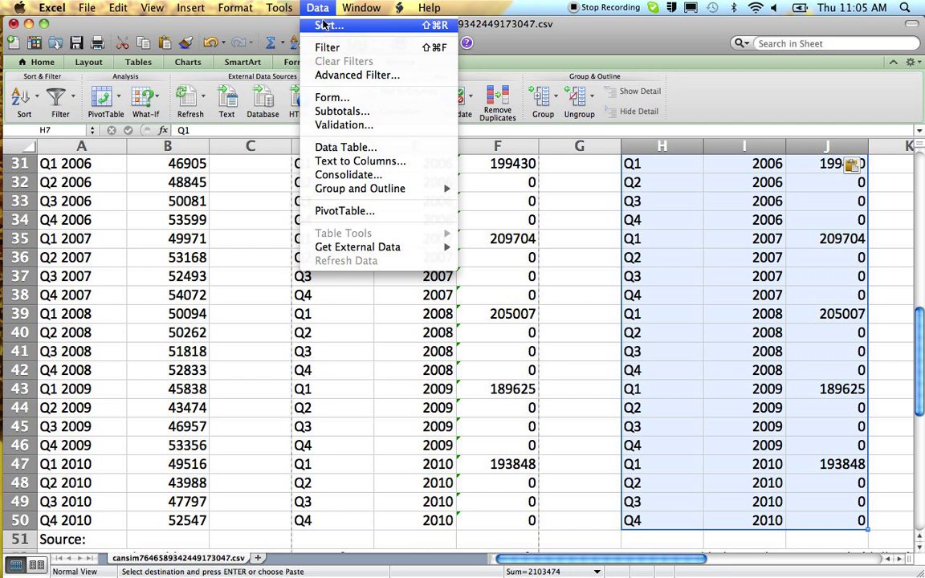
pyautogui.click(324, 26)
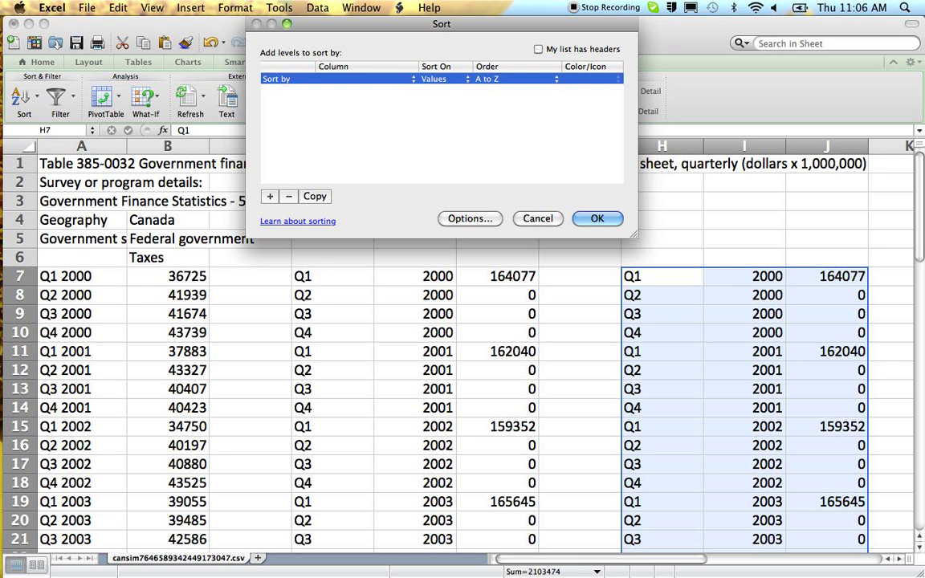
pyautogui.click(372, 78)
pyautogui.click(386, 106)
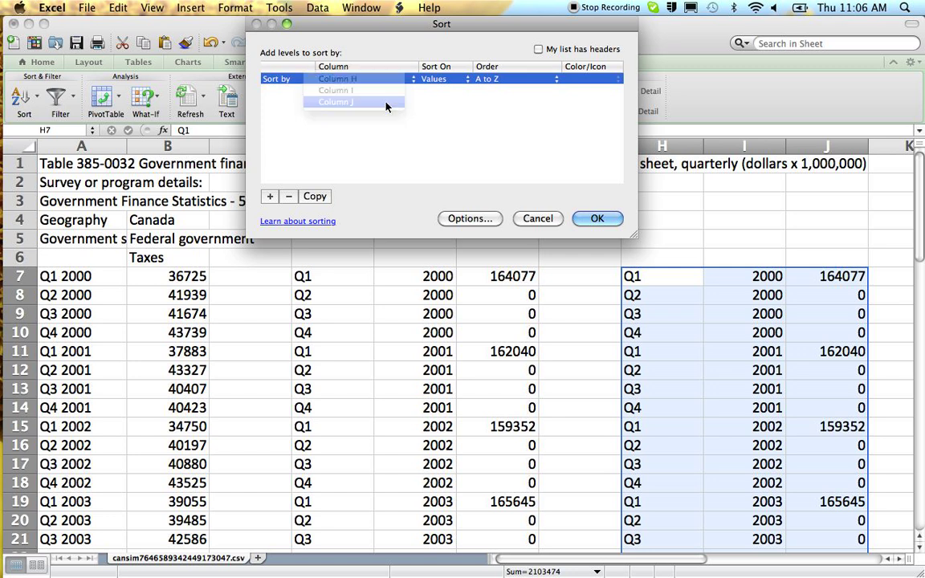
pyautogui.click(558, 82)
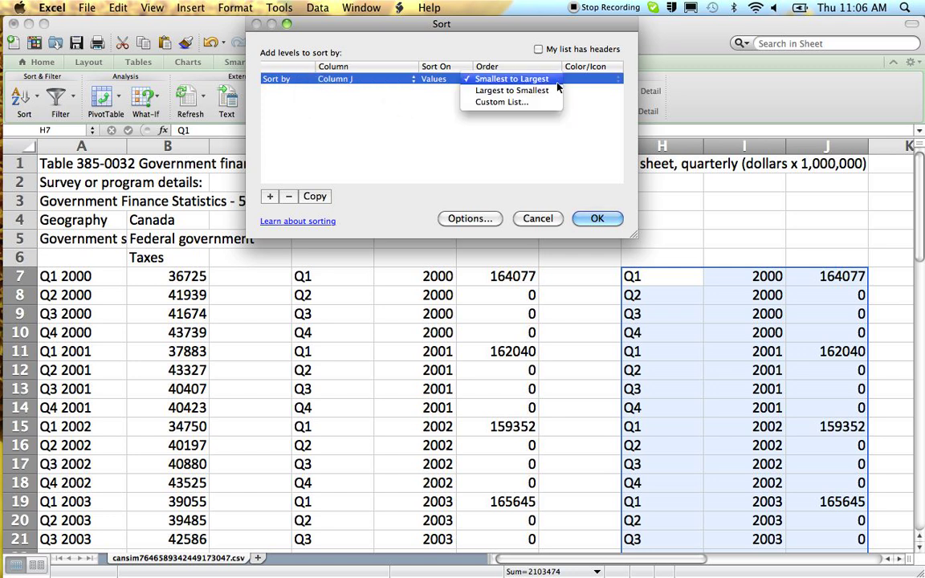
pyautogui.click(545, 96)
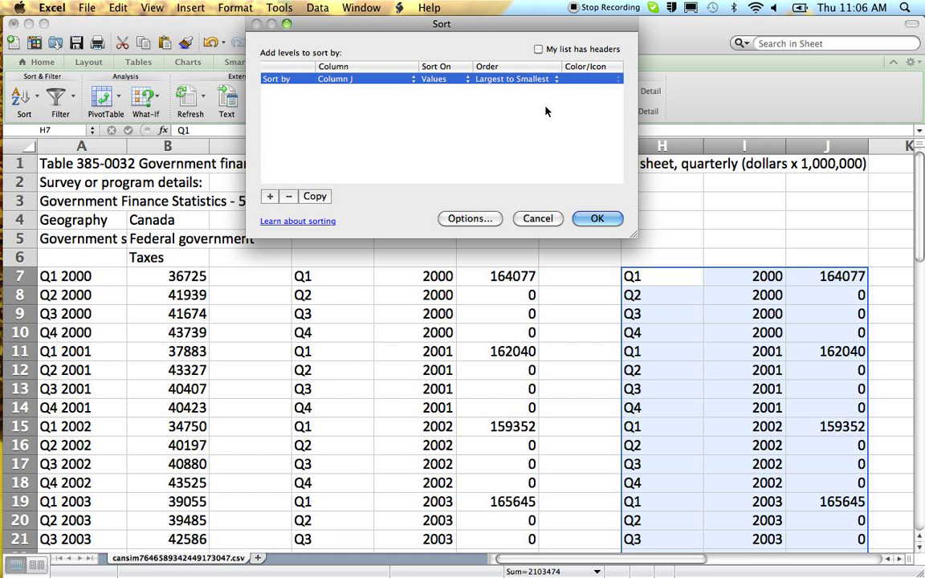
pyautogui.click(596, 221)
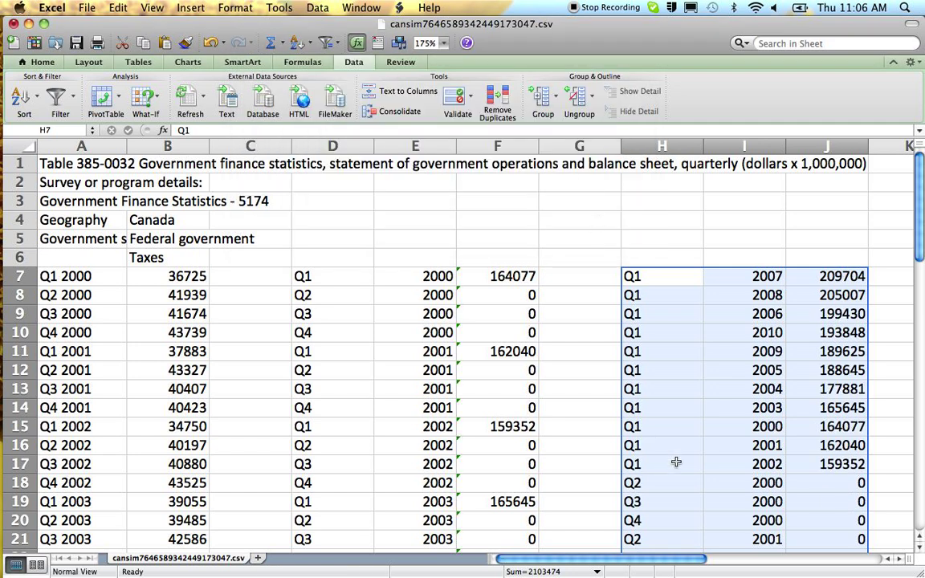
# - Select I7:J17, the eleven Q1 years and their annual totals
pyautogui.click(740, 466)
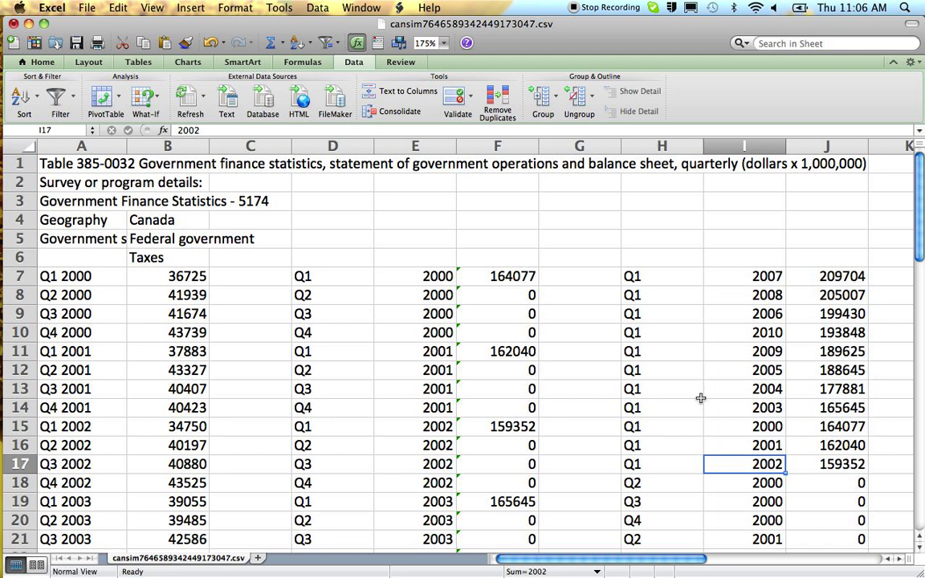
pyautogui.click(718, 280)
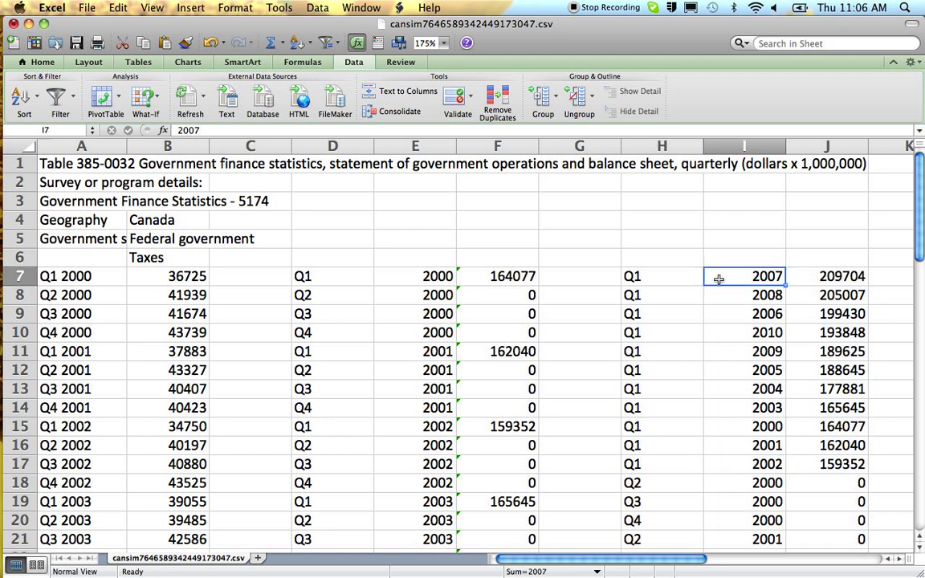
pyautogui.hotkey('shift', 'Down')
pyautogui.hotkey('shift', 'Left')
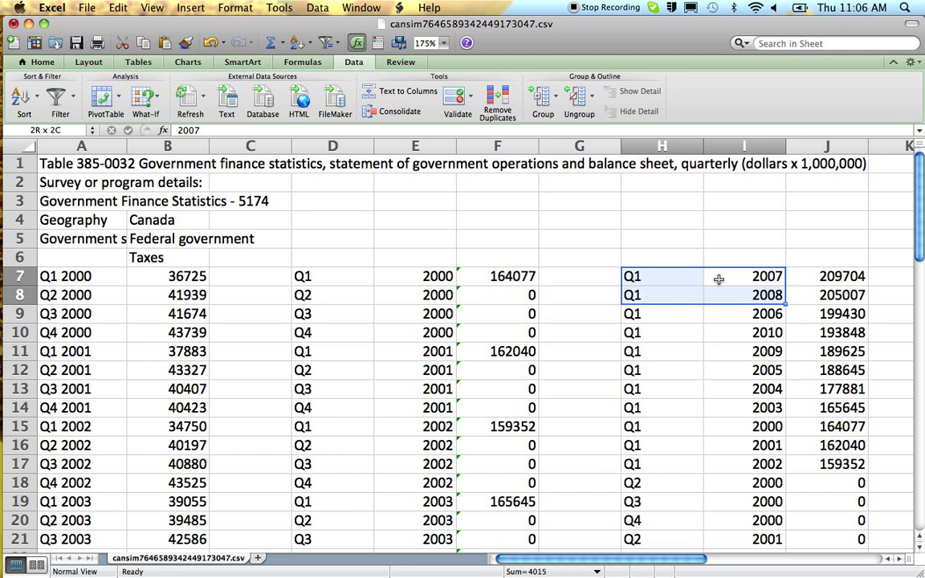
pyautogui.hotkey('shift', 'Left')
pyautogui.hotkey('shift', 'Down')
pyautogui.hotkey('shift', 'Right')
pyautogui.hotkey('shift', 'Right')
pyautogui.hotkey('shift', 'Right')
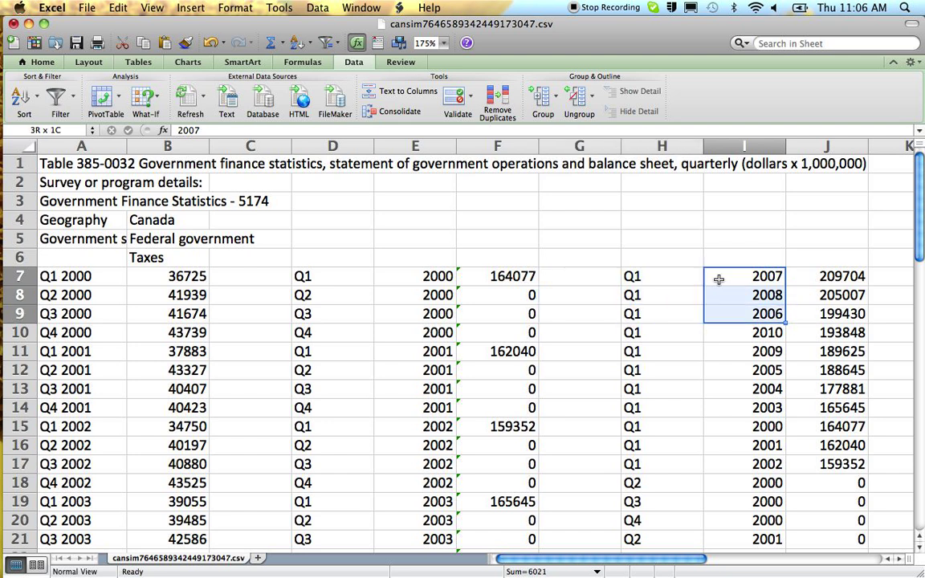
pyautogui.hotkey('shift', 'Down')
pyautogui.hotkey('shift', 'Down')
pyautogui.hotkey('shift', 'Down')
pyautogui.hotkey('shift', 'Down')
pyautogui.hotkey('shift', 'Down')
pyautogui.hotkey('shift', 'Down')
pyautogui.hotkey('shift', 'Down')
pyautogui.hotkey('shift', 'Down')
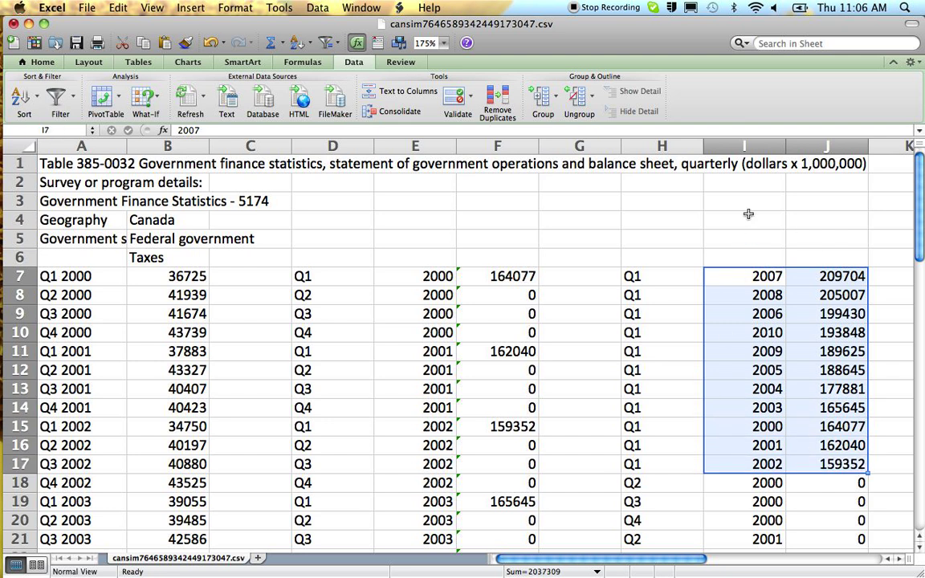
pyautogui.click(318, 8)
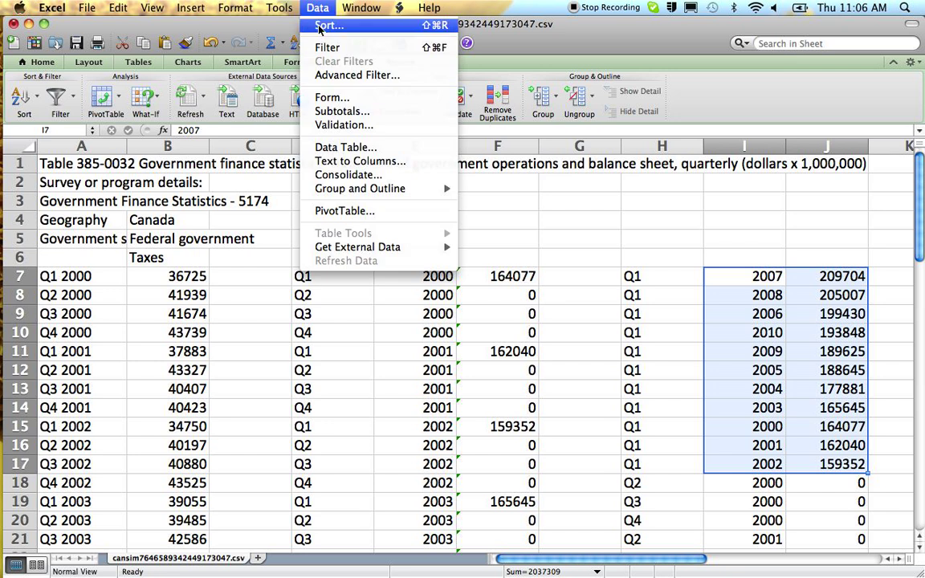
# - Sort I7:J17 by column I, smallest to largest, so years run 2000 to 2010
pyautogui.click(326, 25)
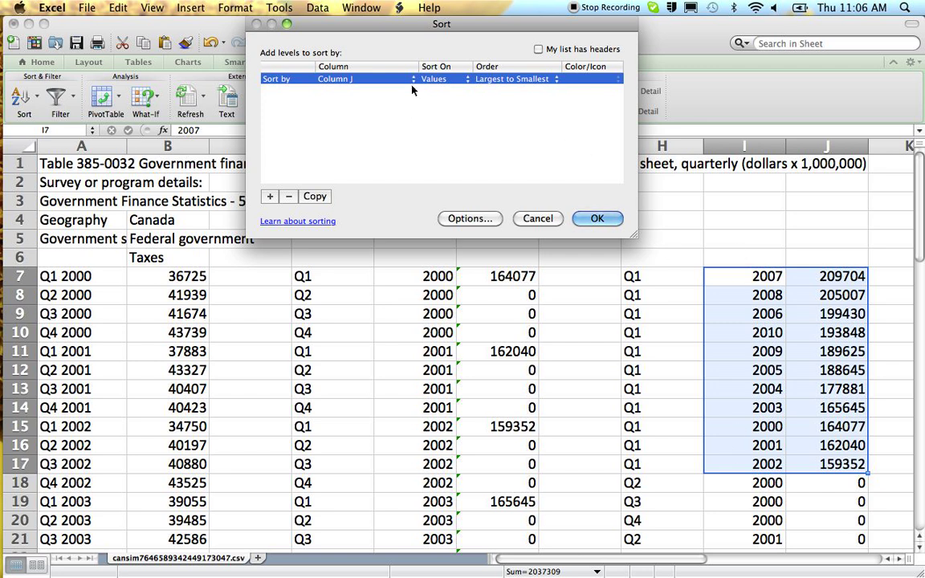
pyautogui.click(371, 75)
pyautogui.click(353, 61)
pyautogui.click(597, 218)
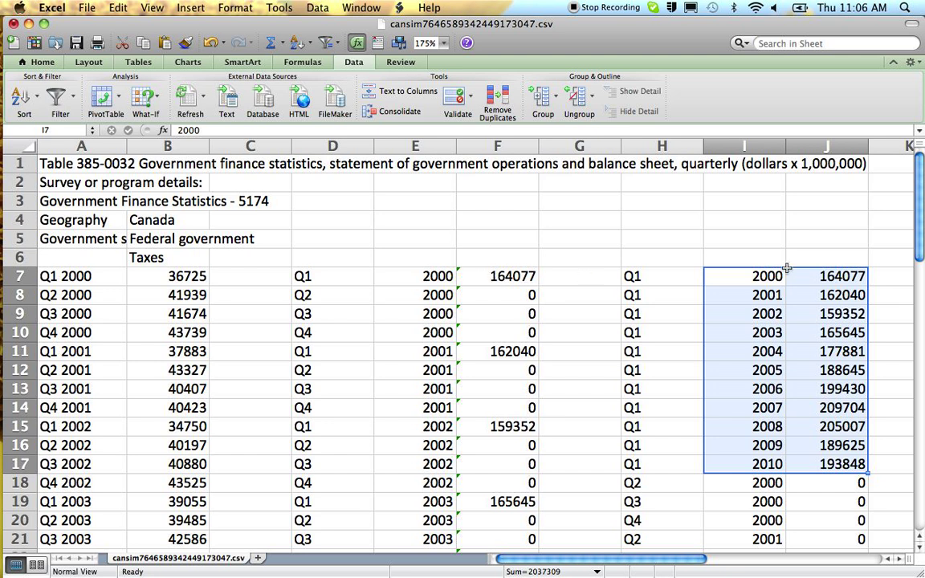
pyautogui.click(256, 277)
# - Enter =SUM(B7:B10) in C7 as a 164077 check total and label J6 'Annual data'
pyautogui.write('=sum(')
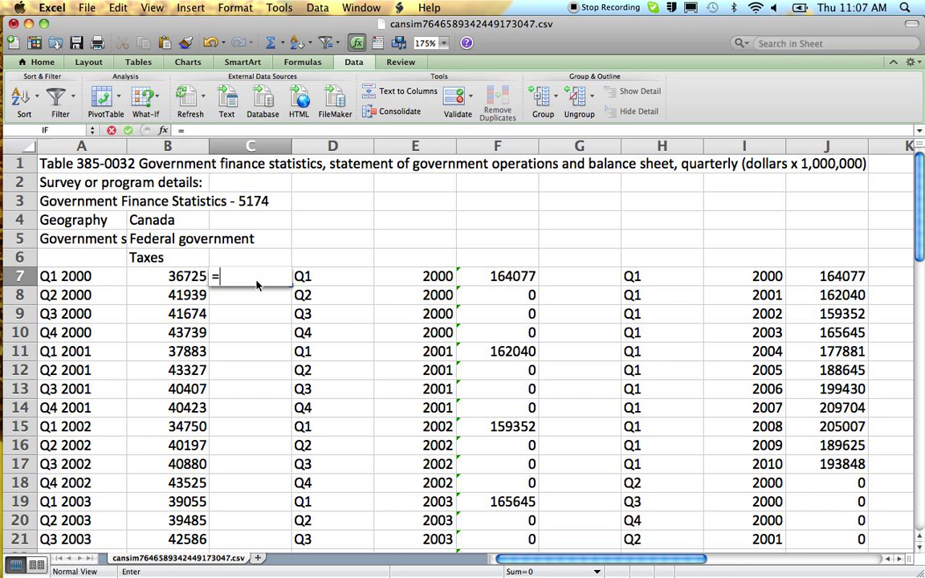
pyautogui.click(80, 277)
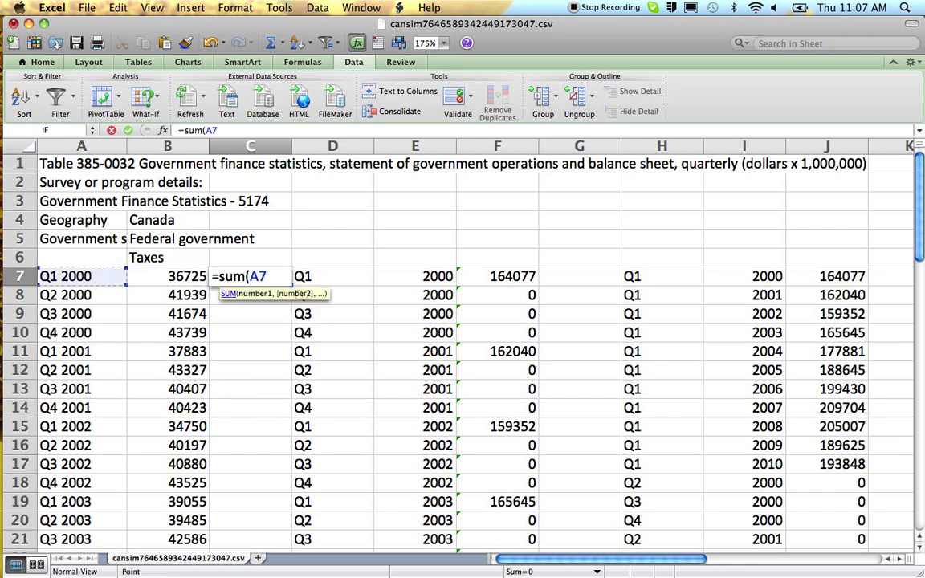
pyautogui.click(167, 276)
pyautogui.moveTo(167, 276); pyautogui.dragTo(167, 332)
pyautogui.write(')')
pyautogui.press('Return')
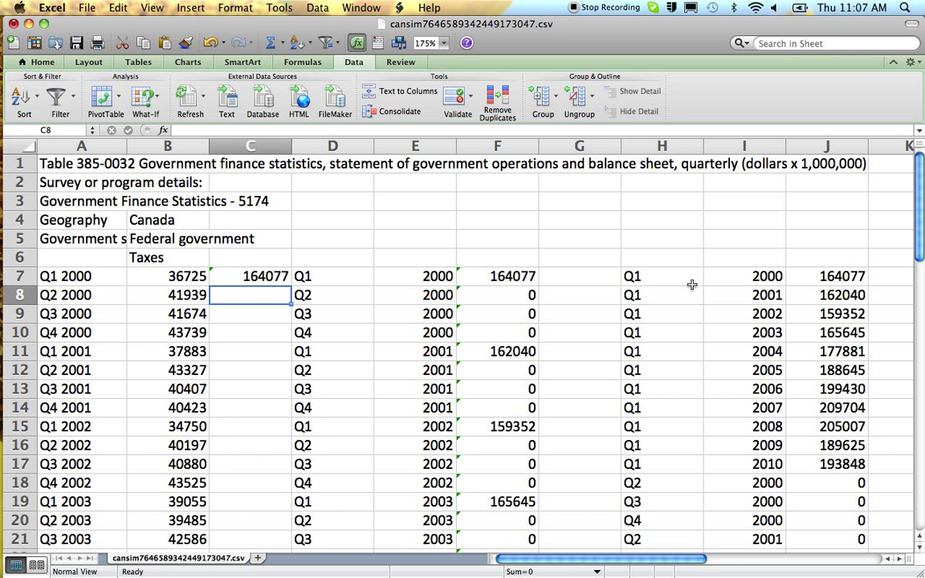
pyautogui.click(800, 262)
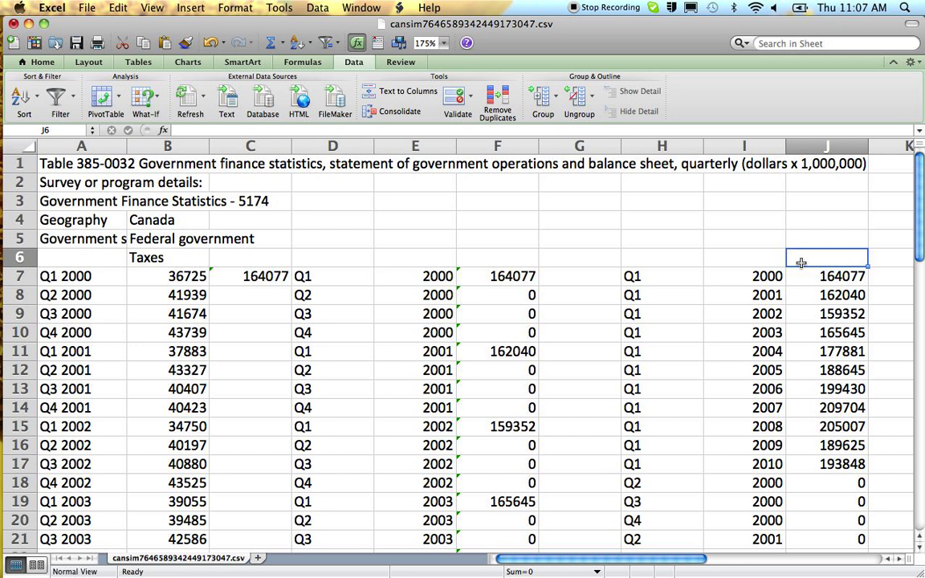
pyautogui.write('Annual data')
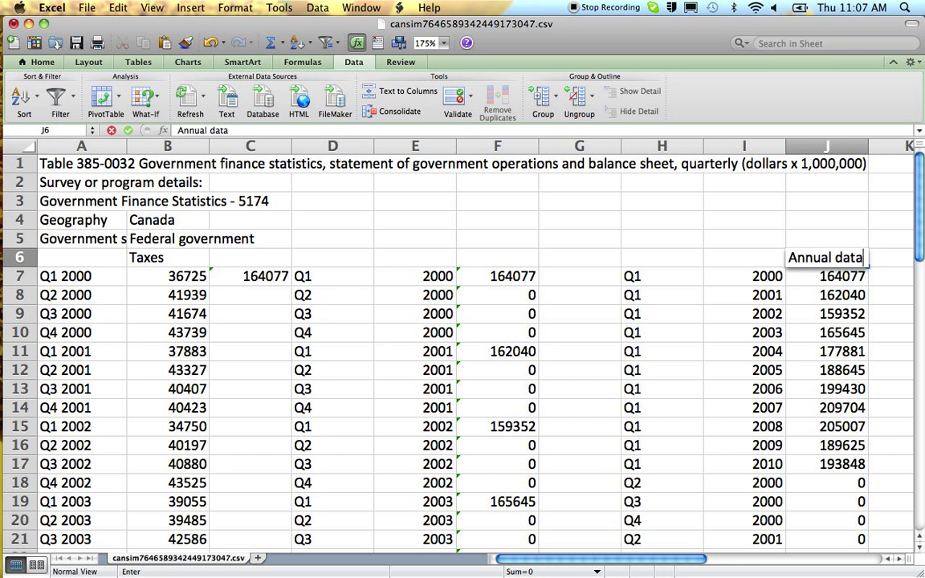